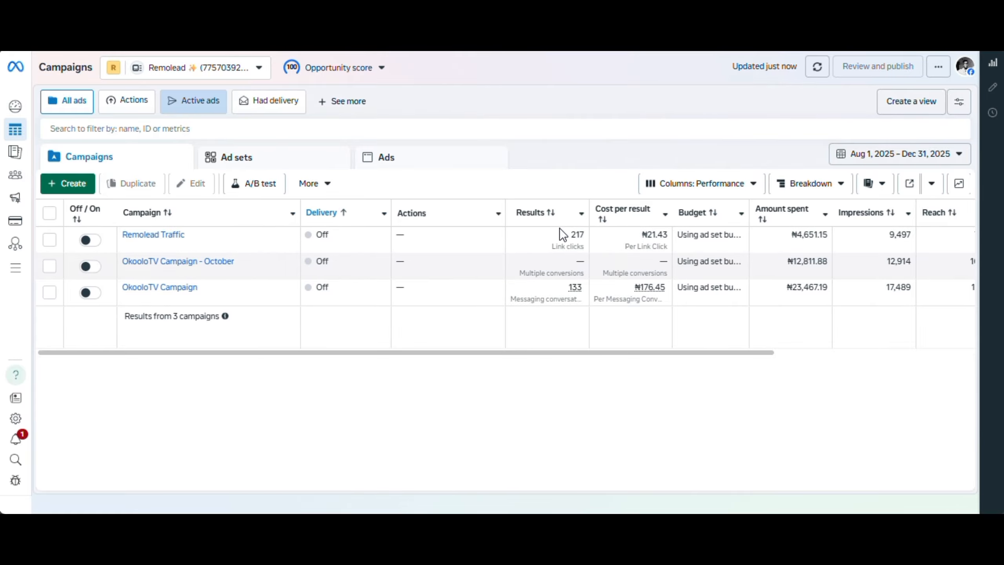
Start a new auction campaign and choose Engagement as its objective
{"action": "left_click", "coordinate": [73, 191]}
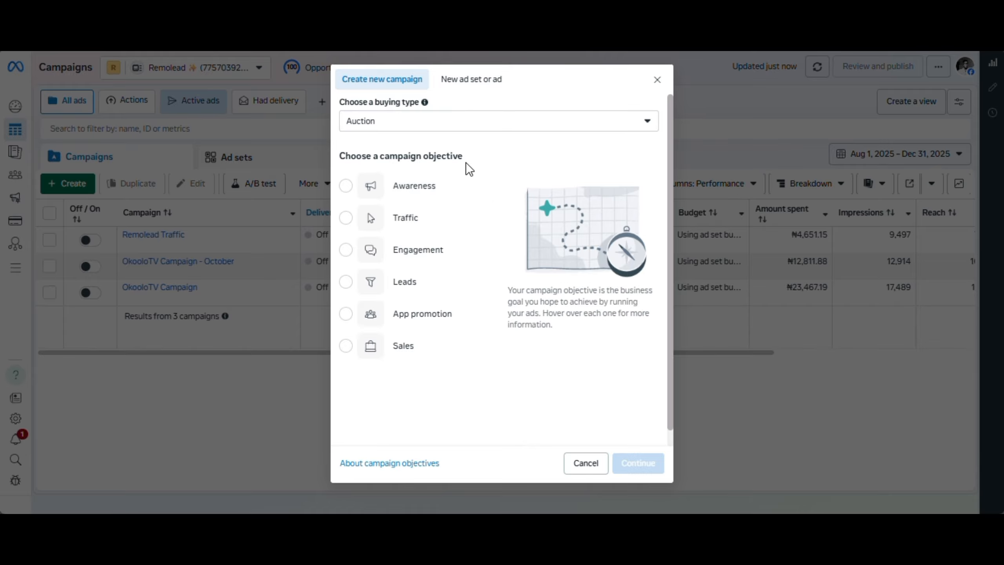
{"action": "mouse_move", "coordinate": [397, 192]}
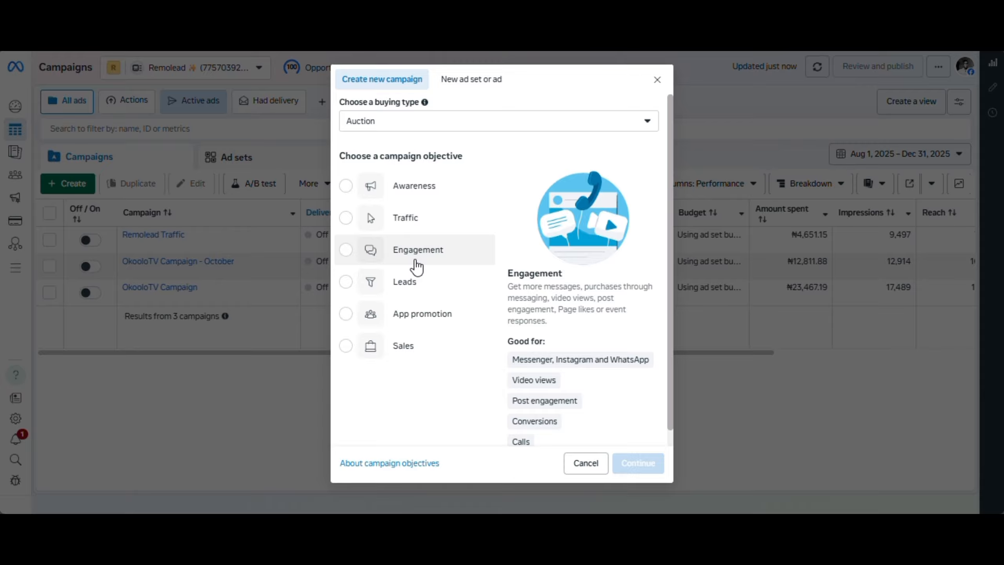
{"action": "left_click", "coordinate": [346, 251]}
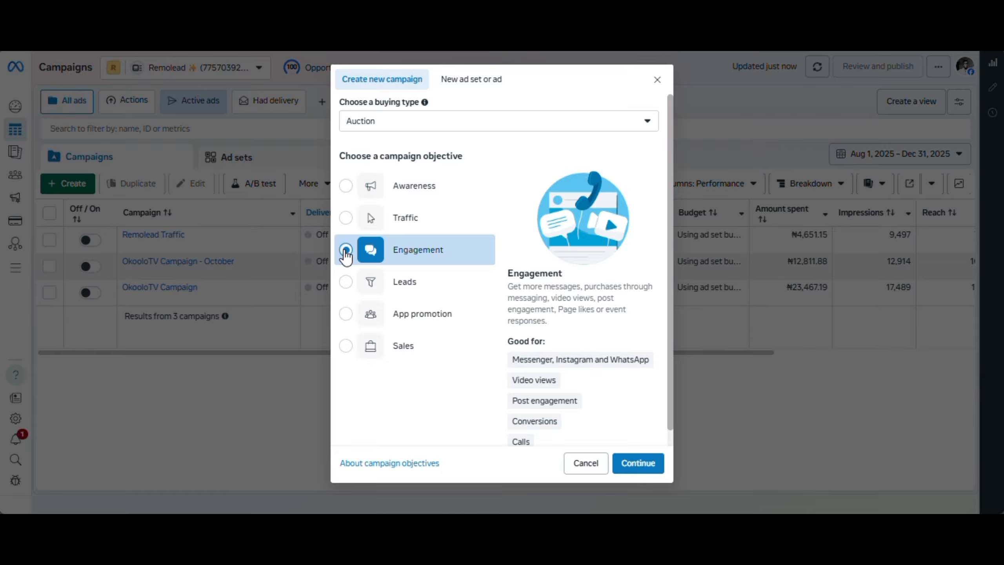
Compare the Sales and Engagement objectives and what each one is good for, ending with Engagement selected
{"action": "left_click", "coordinate": [352, 353]}
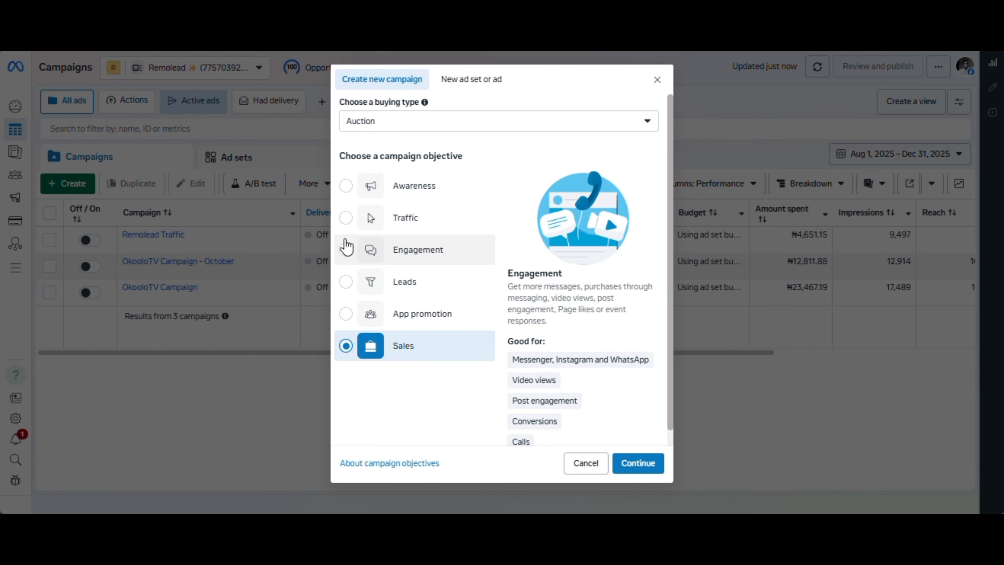
{"action": "left_click", "coordinate": [346, 250]}
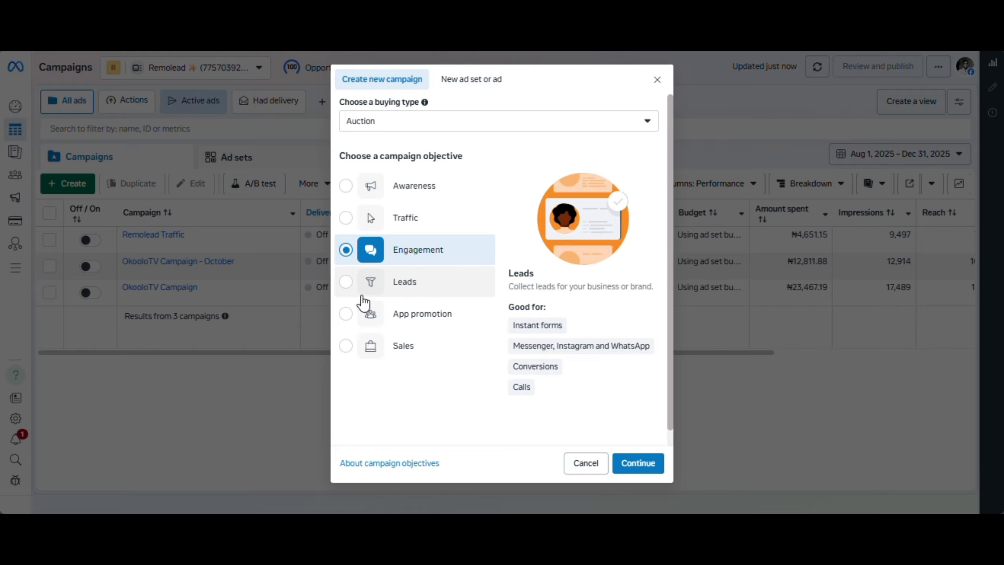
{"action": "left_click", "coordinate": [349, 347]}
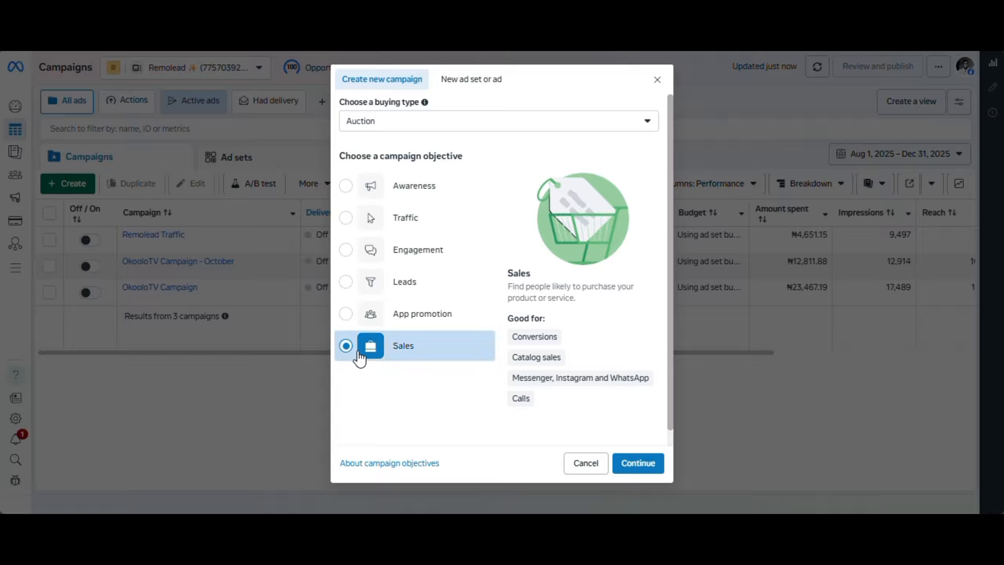
{"action": "mouse_move", "coordinate": [536, 382]}
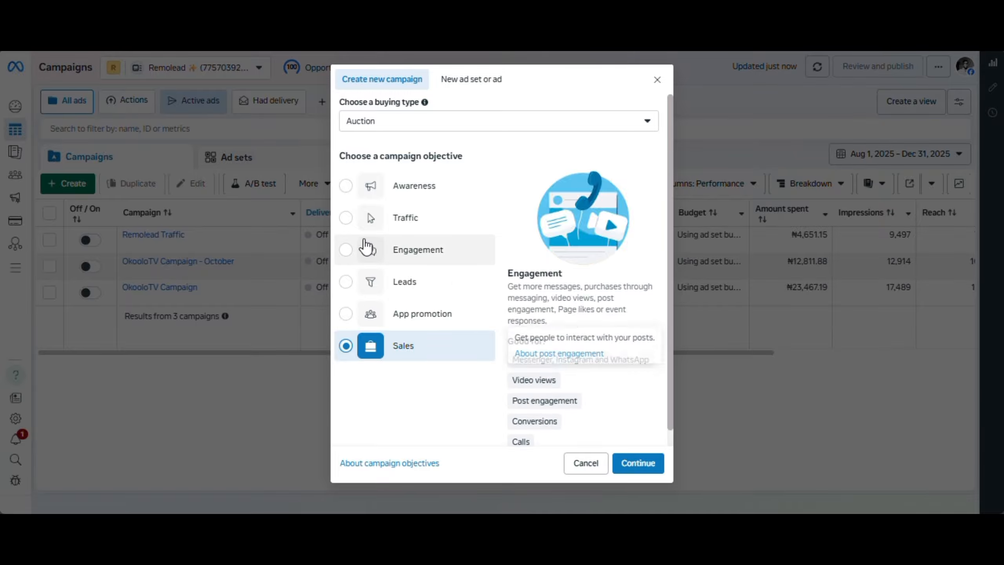
{"action": "left_click", "coordinate": [348, 257]}
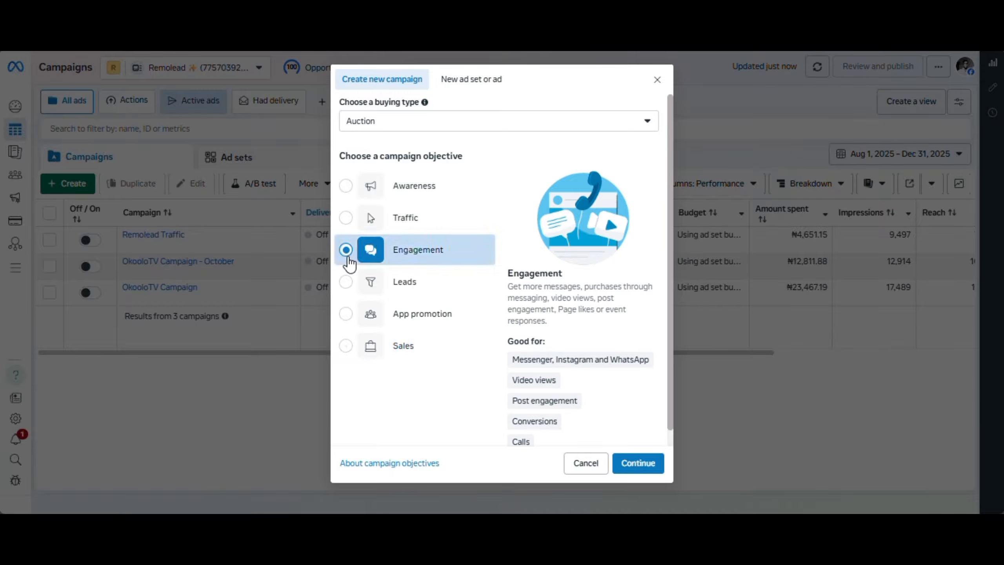
{"action": "mouse_move", "coordinate": [534, 378]}
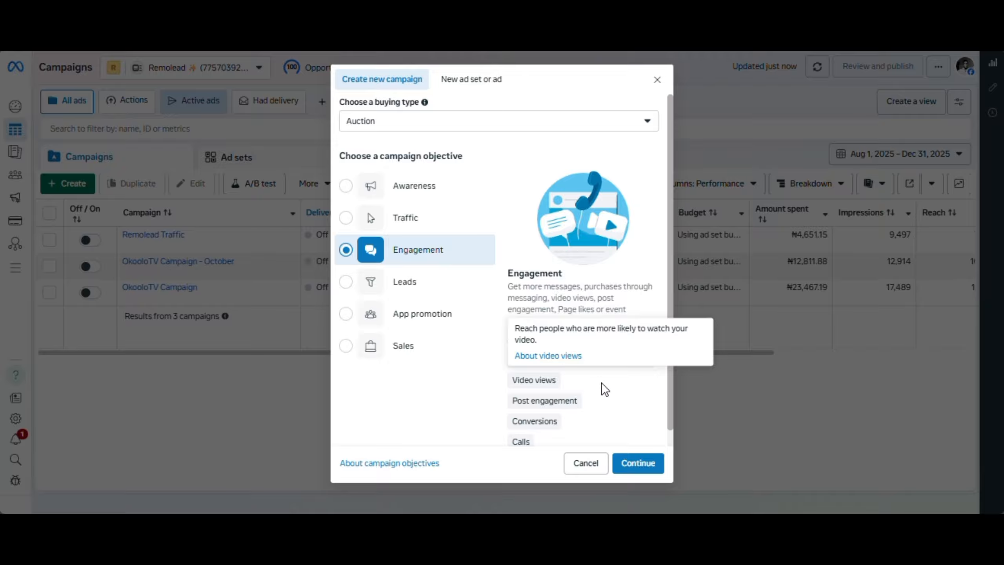
{"action": "mouse_move", "coordinate": [601, 359]}
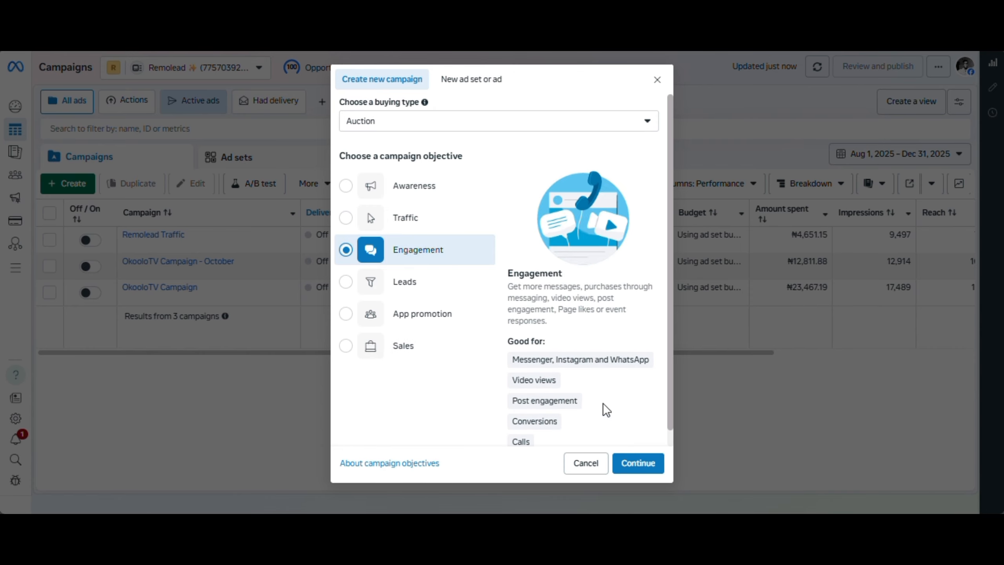
Confirm the objective and continue with the manual engagement campaign setup
{"action": "left_click", "coordinate": [641, 467]}
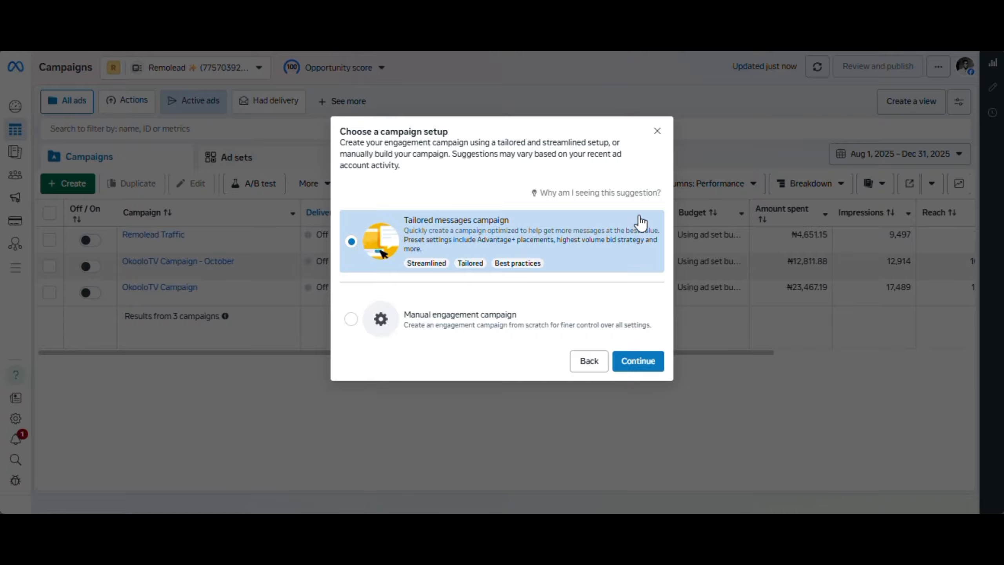
{"action": "left_click", "coordinate": [546, 316]}
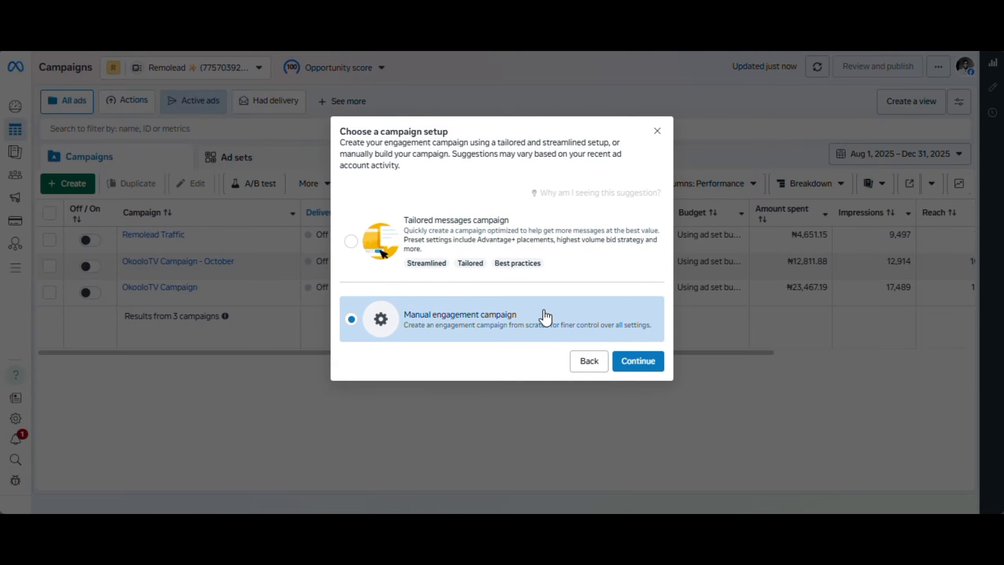
{"action": "left_click", "coordinate": [637, 363]}
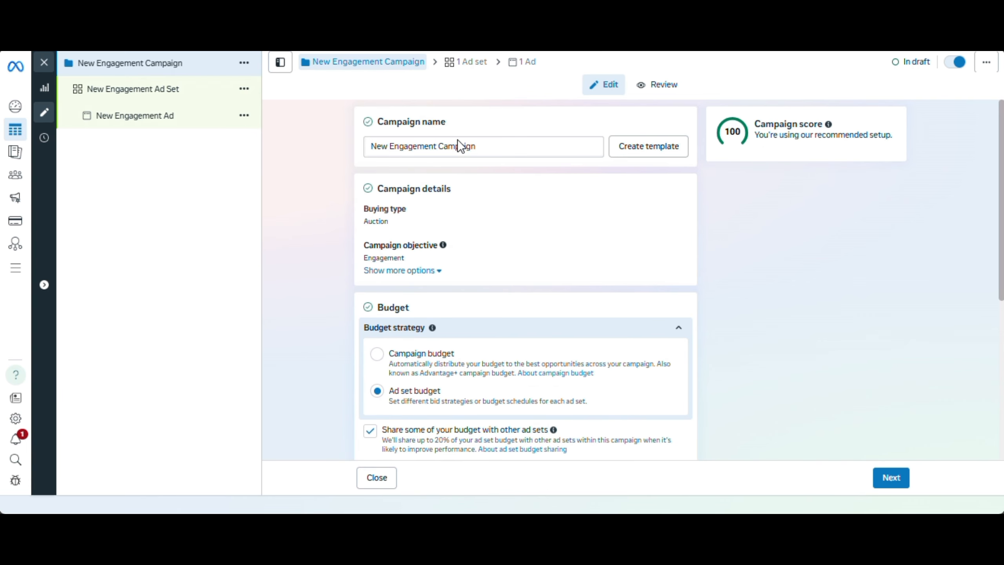
Rename the new campaign to "Training Campaign"
{"action": "left_click", "coordinate": [503, 148]}
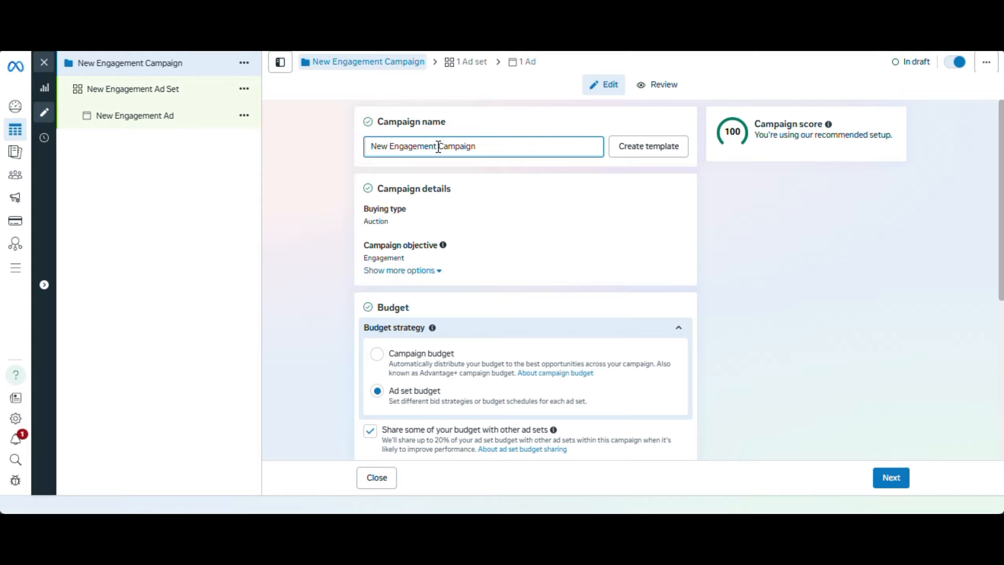
{"action": "left_click_drag", "start_coordinate": [438, 147], "coordinate": [373, 151]}
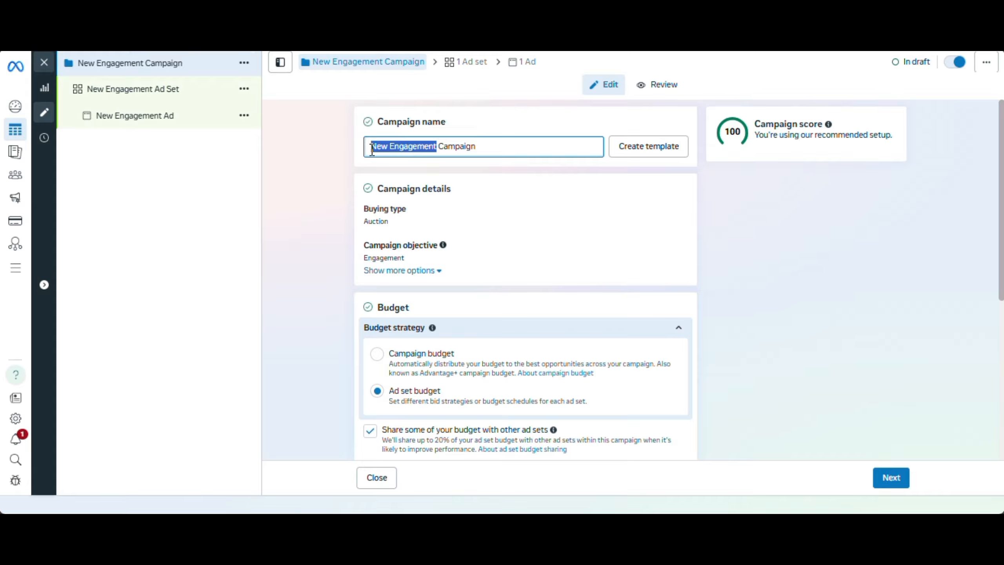
{"action": "type", "text": "Tra"}
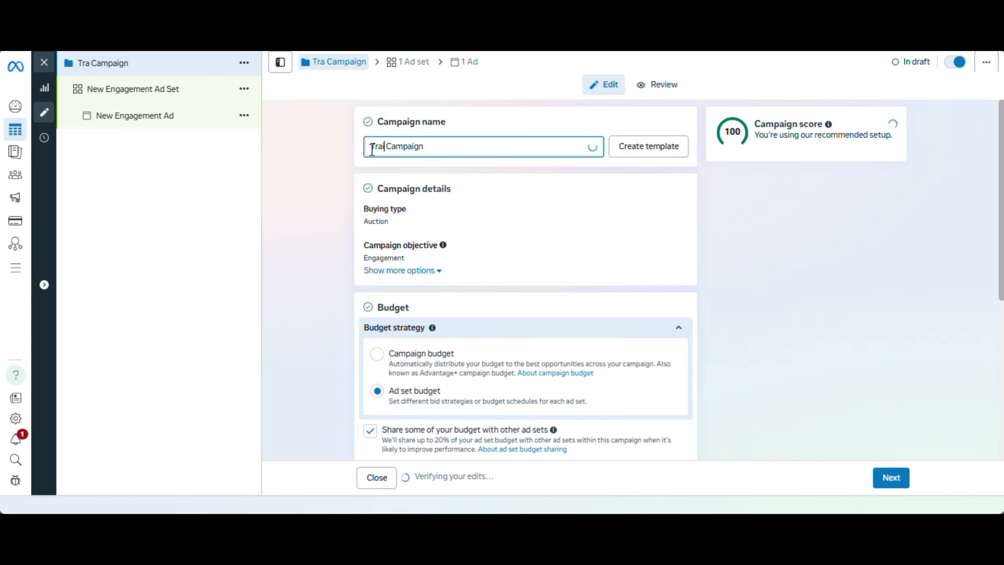
{"action": "type", "text": "ining"}
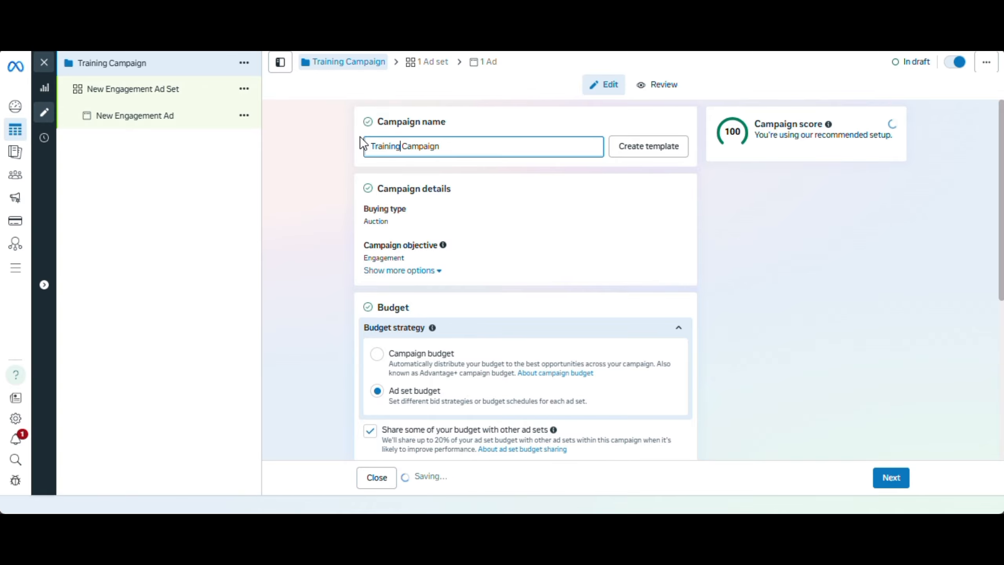
{"action": "left_click", "coordinate": [459, 143]}
{"action": "left_click", "coordinate": [708, 183]}
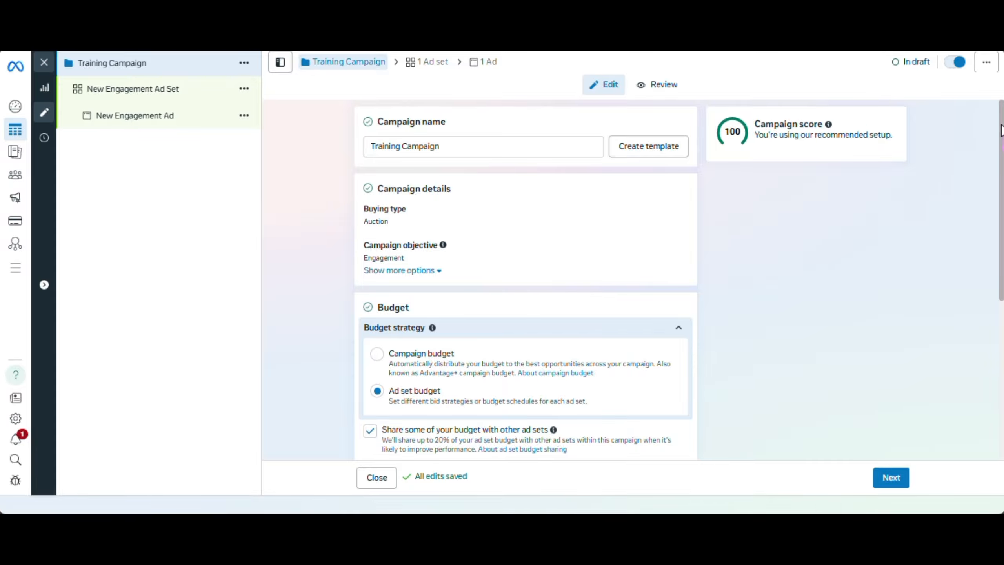
Proceed past the campaign budget settings to the ad set and rename it "Training Campaign Ad set"
{"action": "left_click_drag", "start_coordinate": [1003, 130], "coordinate": [1002, 220]}
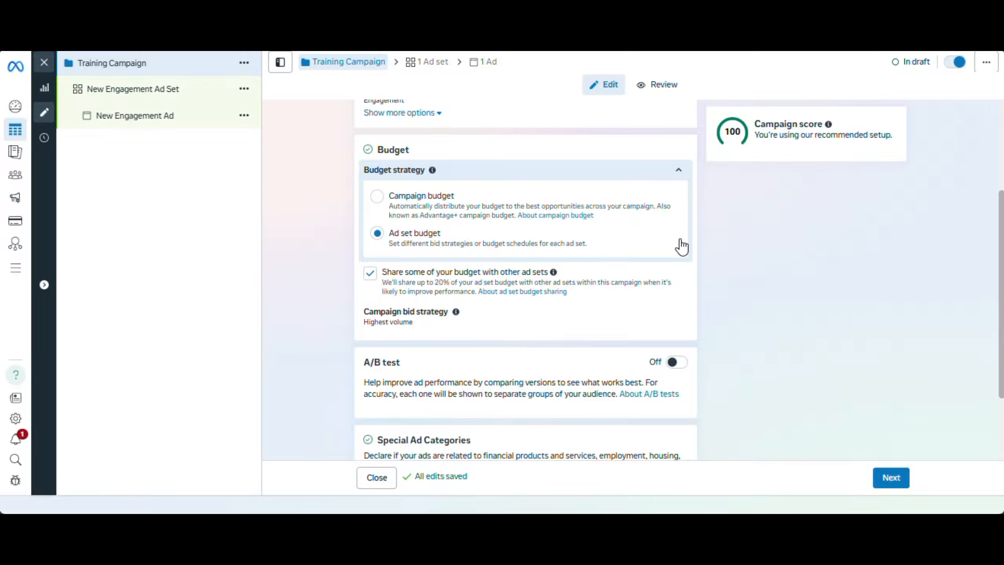
{"action": "scroll", "coordinate": [525, 277], "scroll_direction": "down", "scroll_amount": 3}
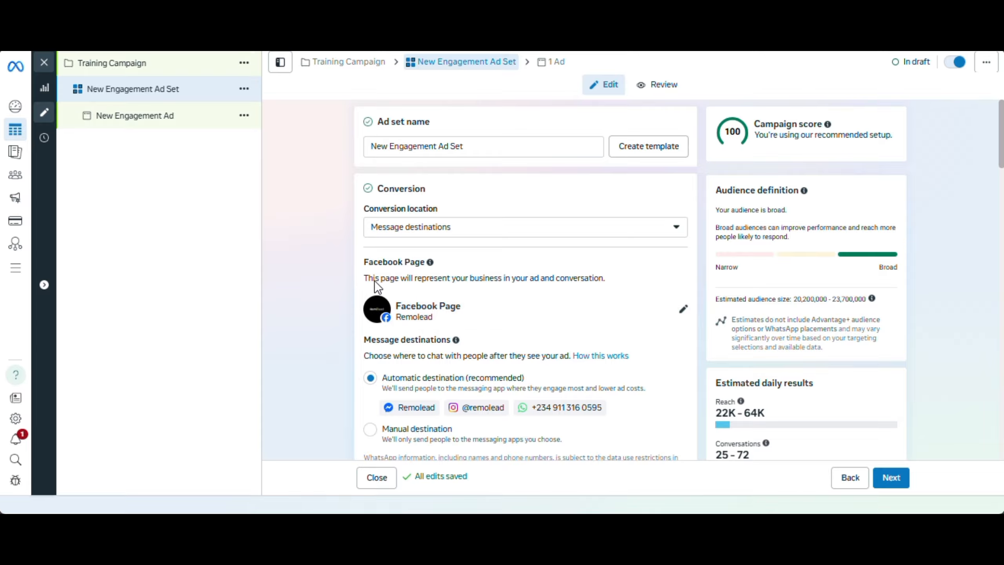
{"action": "left_click", "coordinate": [472, 145]}
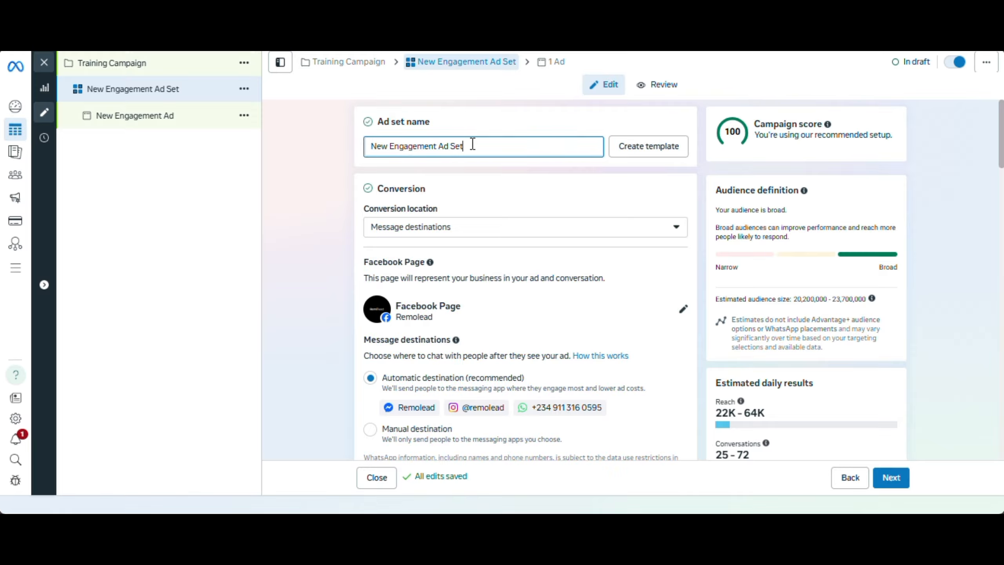
{"action": "left_click_drag", "start_coordinate": [472, 144], "coordinate": [394, 148]}
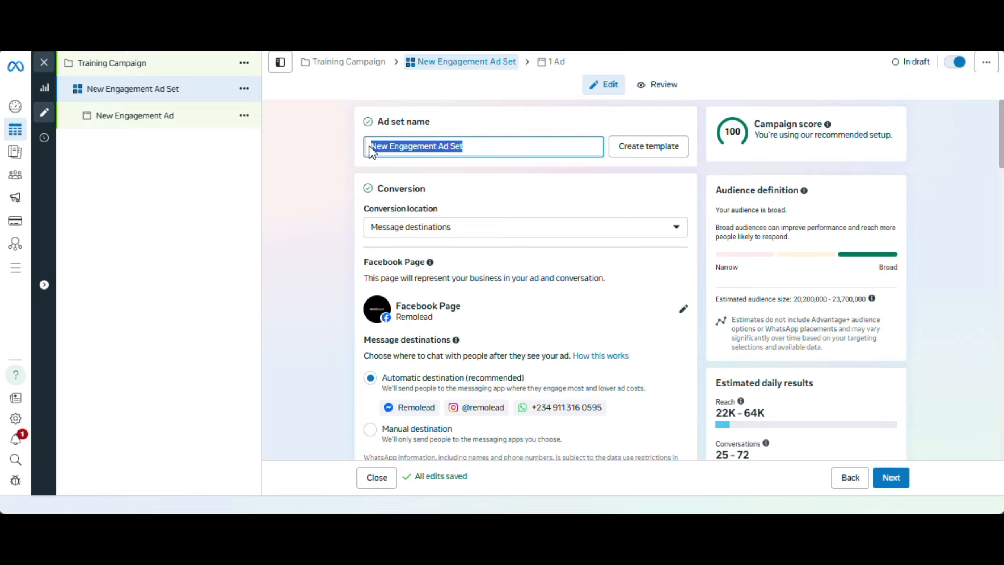
{"action": "type", "text": "Tar"}
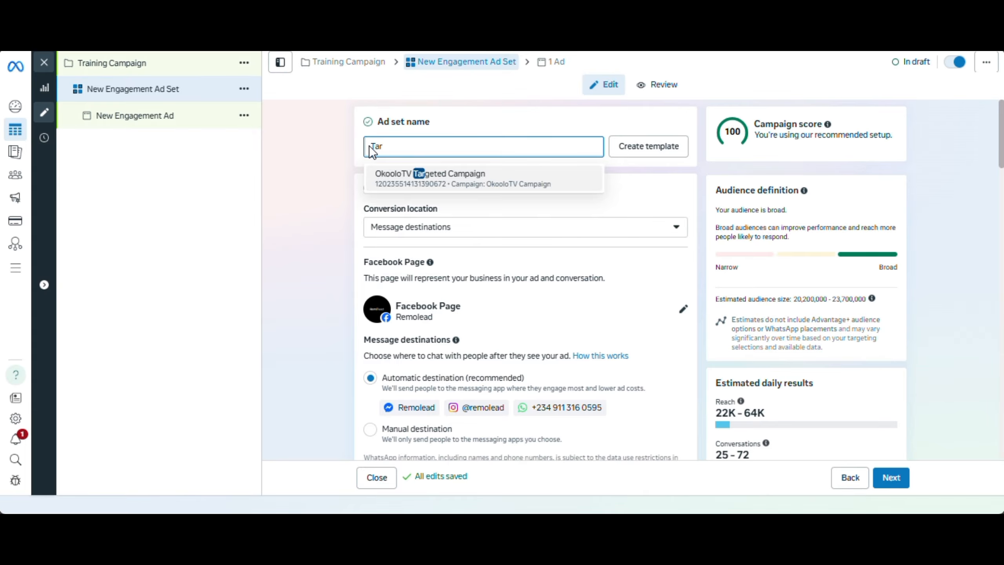
{"action": "key", "text": "BackSpace"}
{"action": "key", "text": "BackSpace"}
{"action": "type", "text": "raining Campaign Ad set"}
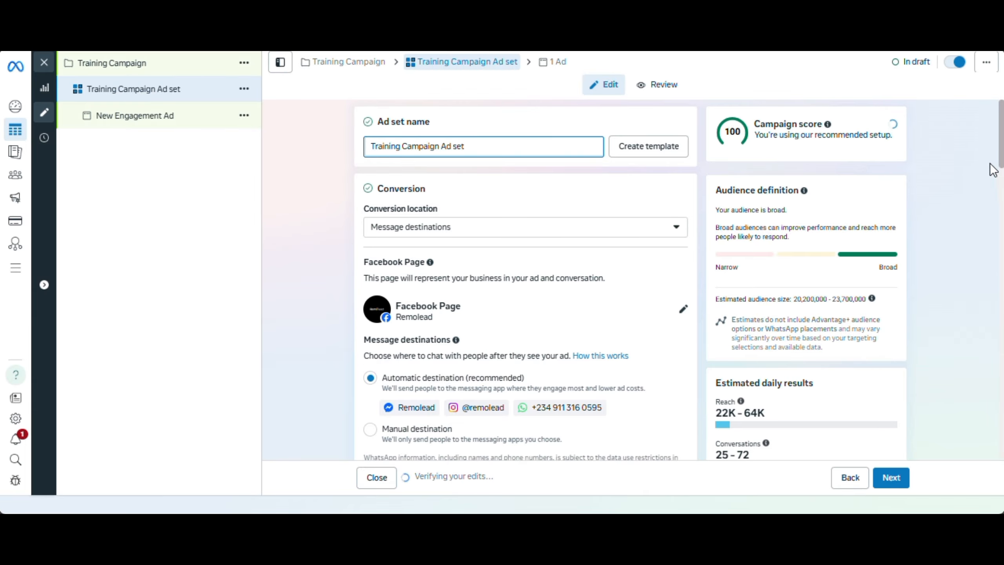
{"action": "left_click", "coordinate": [981, 164]}
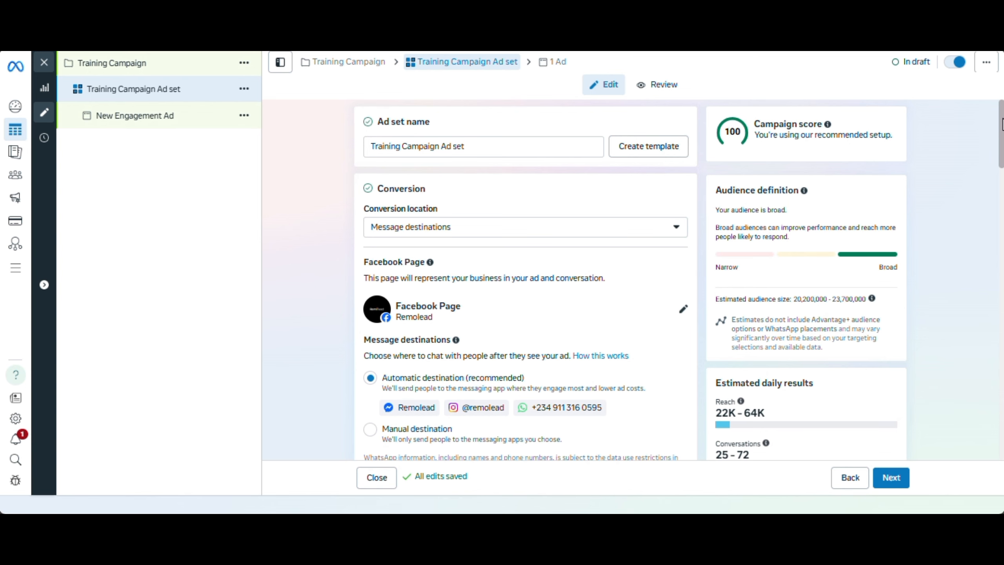
Review the ad set's conversion settings and choose Message destinations as the conversion location
{"action": "scroll", "coordinate": [1001, 140], "scroll_direction": "down", "scroll_amount": 2}
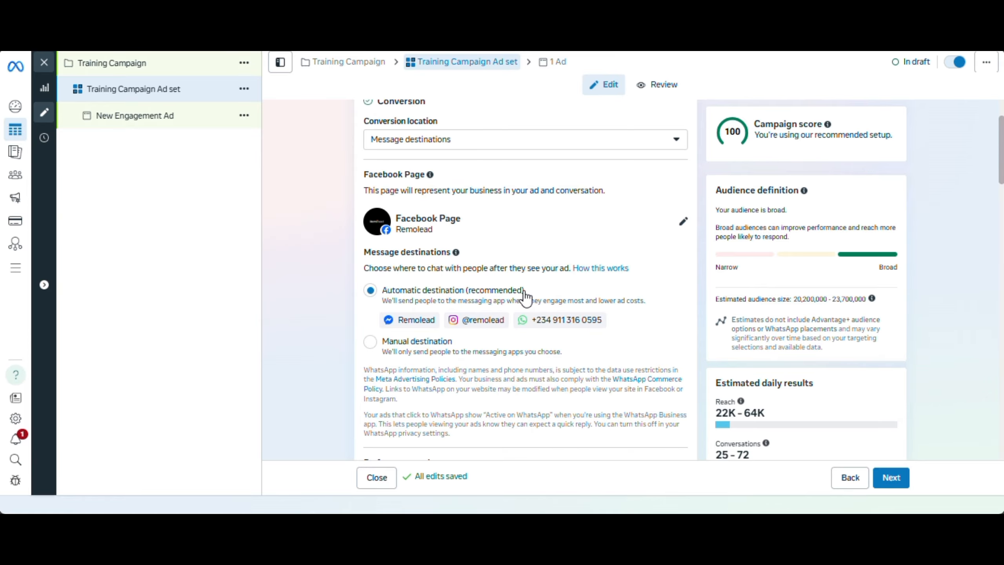
{"action": "scroll", "coordinate": [1002, 143], "scroll_direction": "down", "scroll_amount": 1}
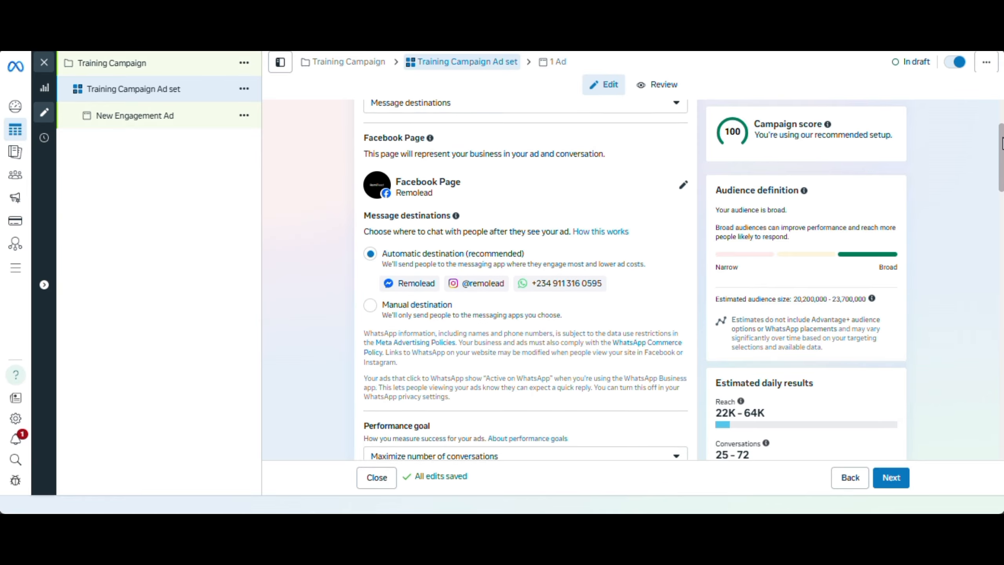
{"action": "scroll", "coordinate": [1002, 143], "scroll_direction": "up", "scroll_amount": 2}
{"action": "scroll", "coordinate": [1002, 142], "scroll_direction": "down", "scroll_amount": 1}
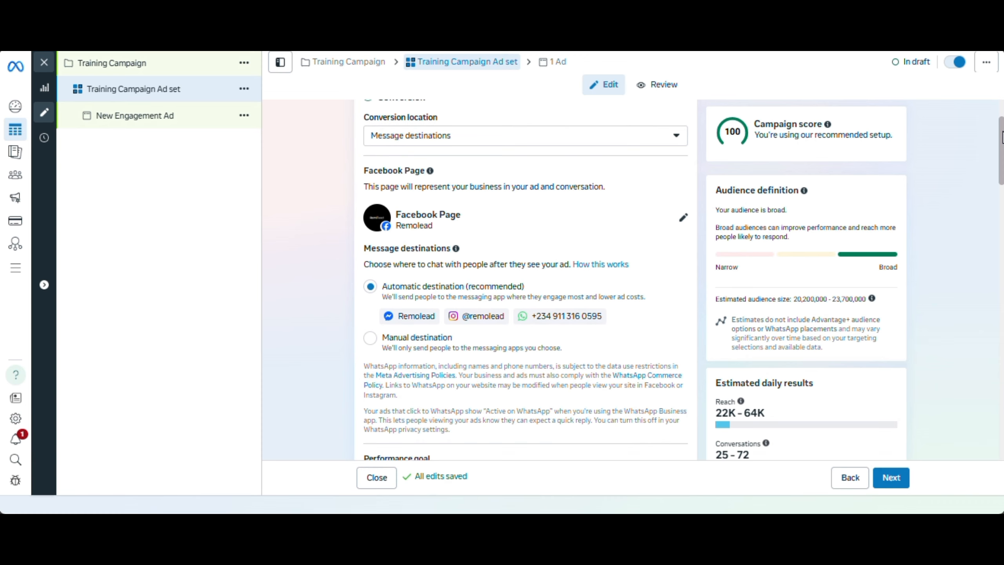
{"action": "scroll", "coordinate": [525, 277], "scroll_direction": "down", "scroll_amount": 2}
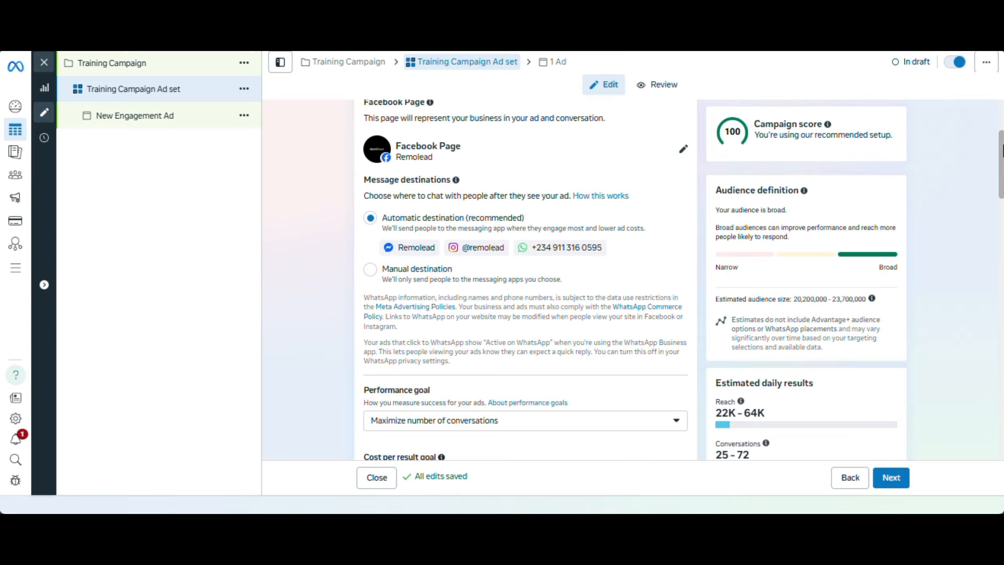
{"action": "scroll", "coordinate": [711, 191], "scroll_direction": "up", "scroll_amount": 4}
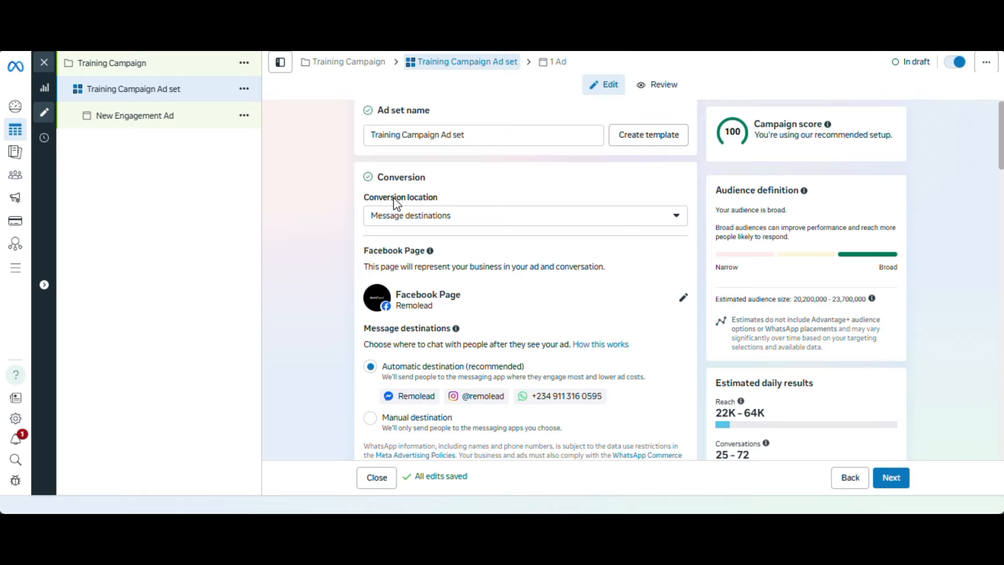
{"action": "left_click", "coordinate": [544, 220]}
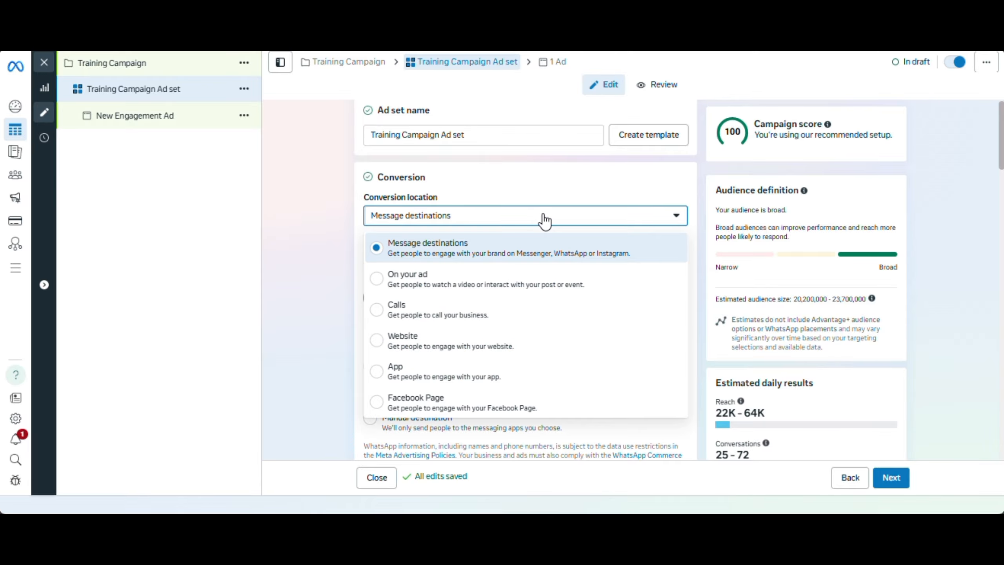
{"action": "left_click", "coordinate": [492, 247]}
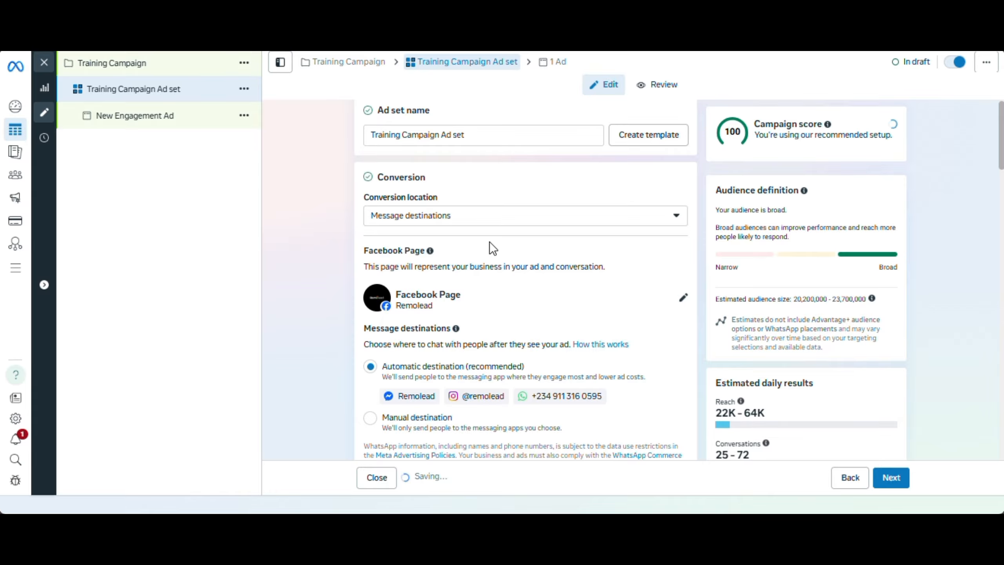
Check which Facebook Pages are available to represent the business in the ad set
{"action": "left_click_drag", "start_coordinate": [1003, 162], "coordinate": [1003, 197]}
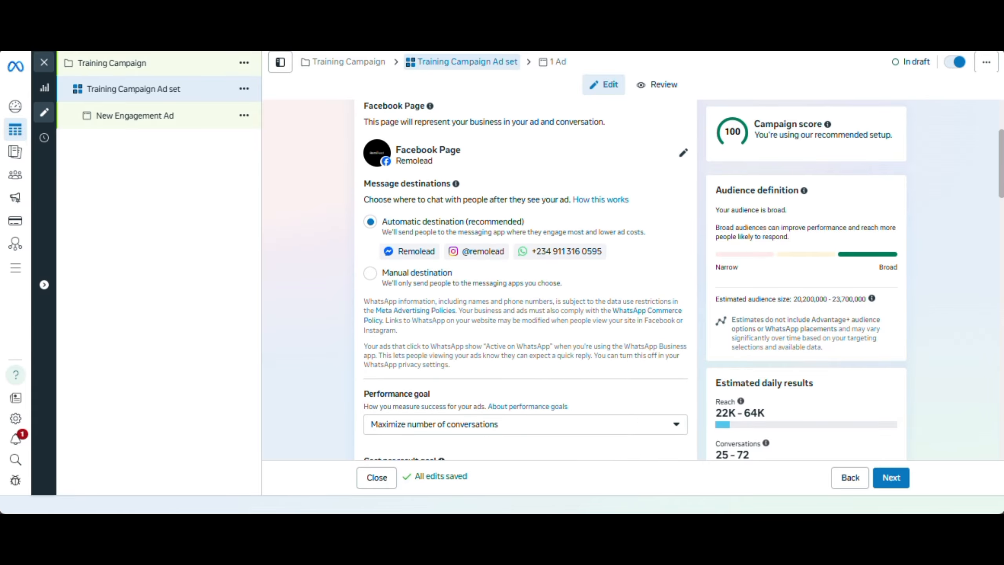
{"action": "left_click", "coordinate": [685, 158]}
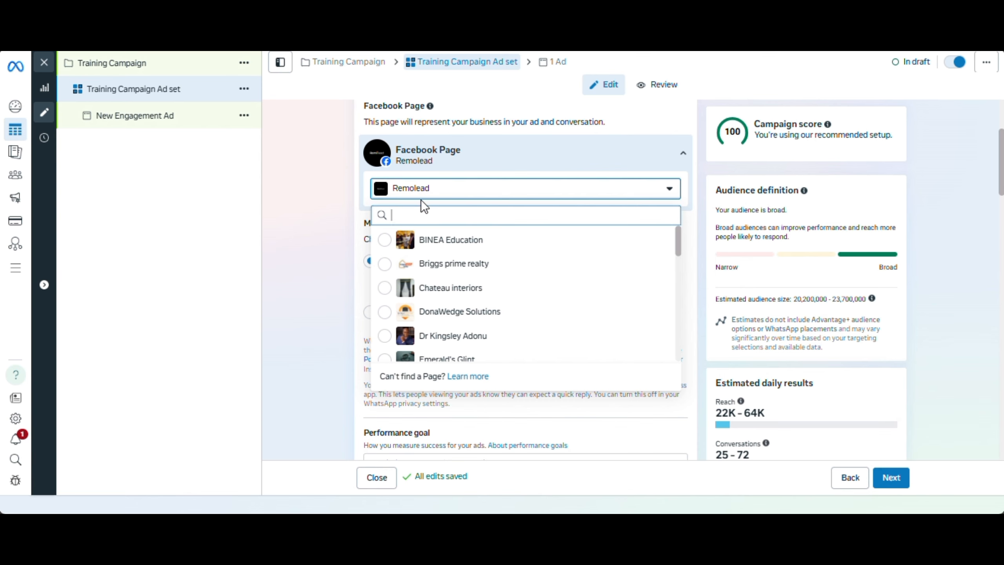
{"action": "left_click", "coordinate": [357, 192]}
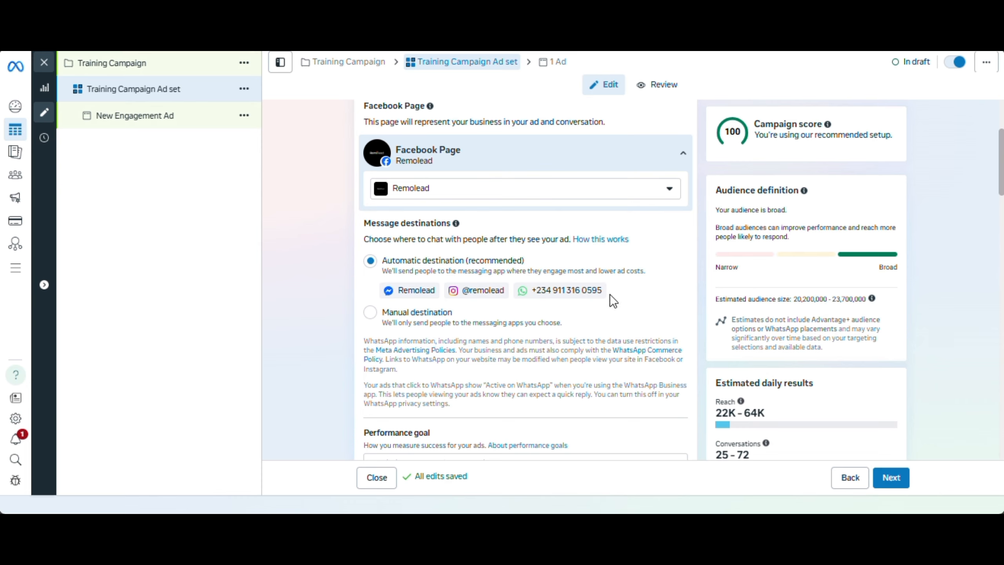
Switch the message destinations to manual and exclude Messenger and Instagram, leaving only WhatsApp selected
{"action": "left_click", "coordinate": [370, 312]}
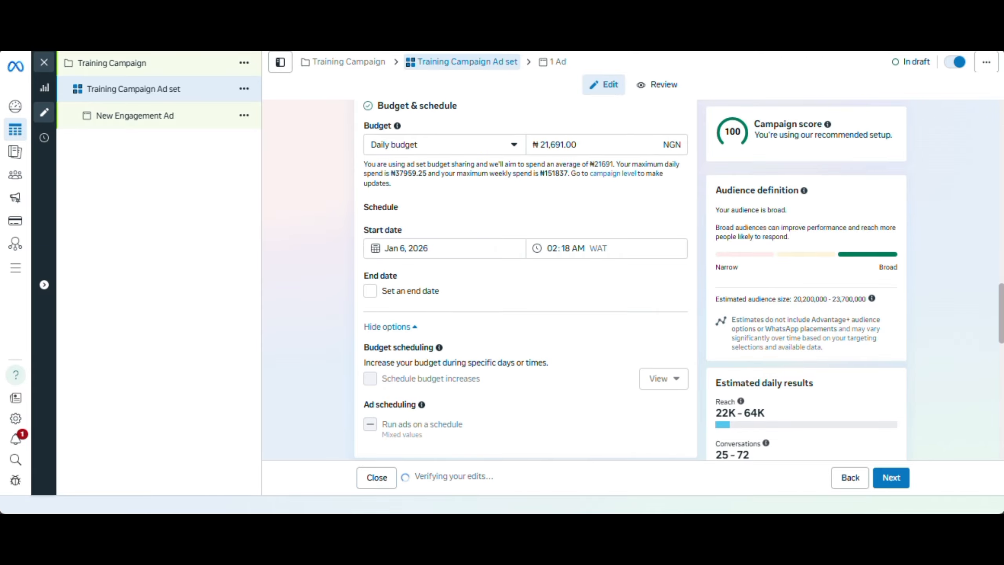
{"action": "left_click_drag", "start_coordinate": [1002, 305], "coordinate": [990, 175]}
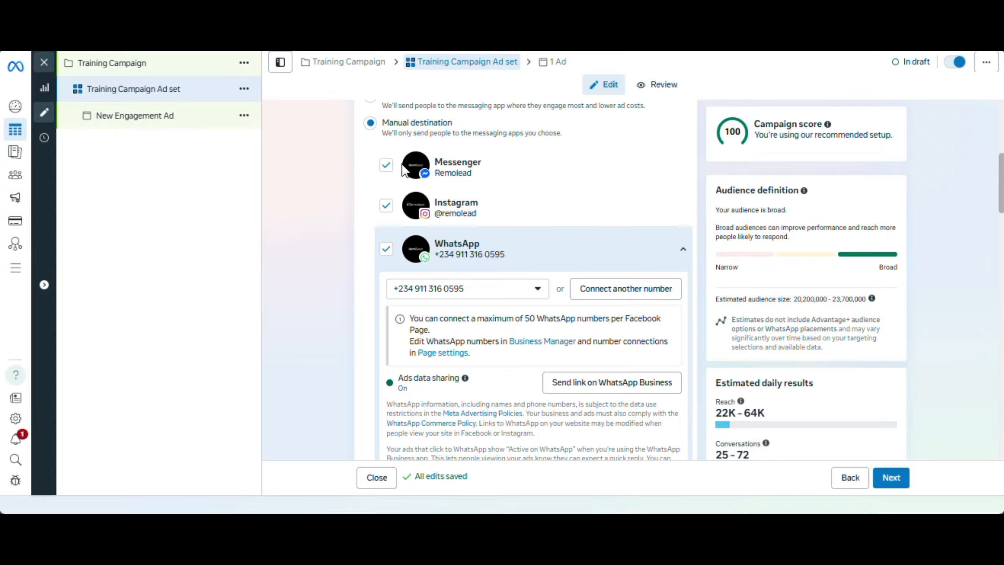
{"action": "left_click", "coordinate": [386, 162]}
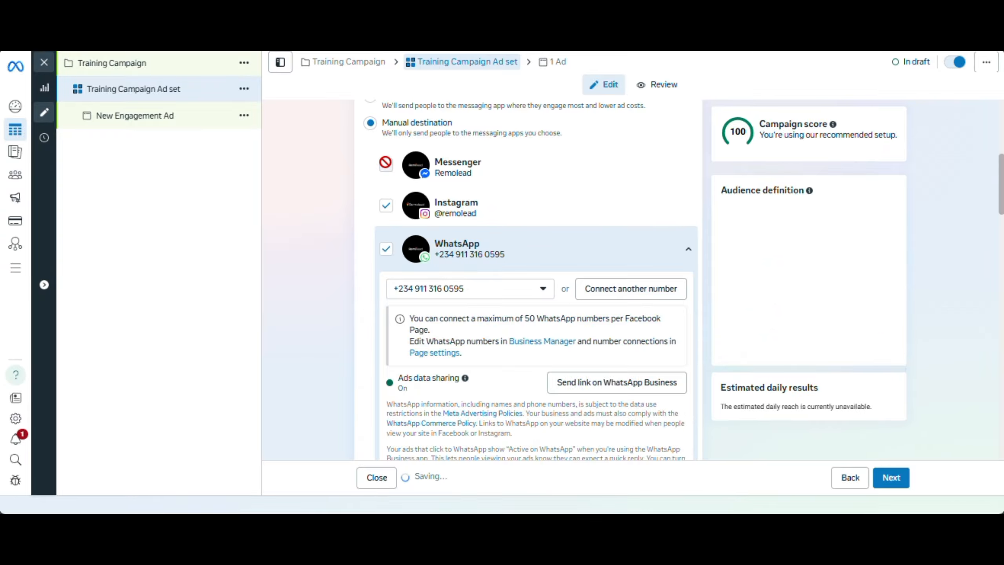
{"action": "left_click", "coordinate": [385, 210]}
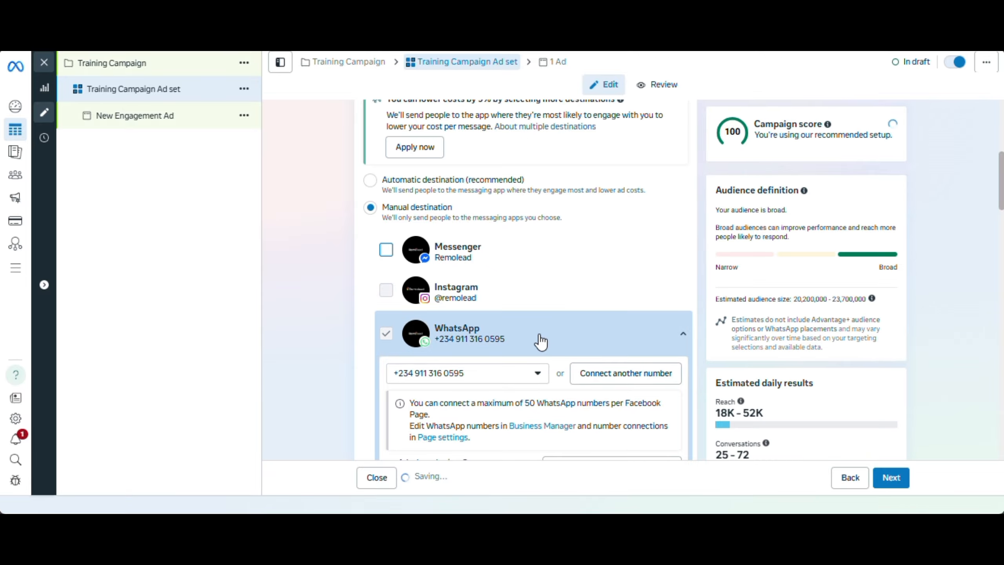
Check which connected phone numbers are available for the WhatsApp destination
{"action": "left_click_drag", "start_coordinate": [1003, 197], "coordinate": [1003, 243]}
{"action": "scroll", "coordinate": [525, 277], "scroll_direction": "up", "scroll_amount": 2}
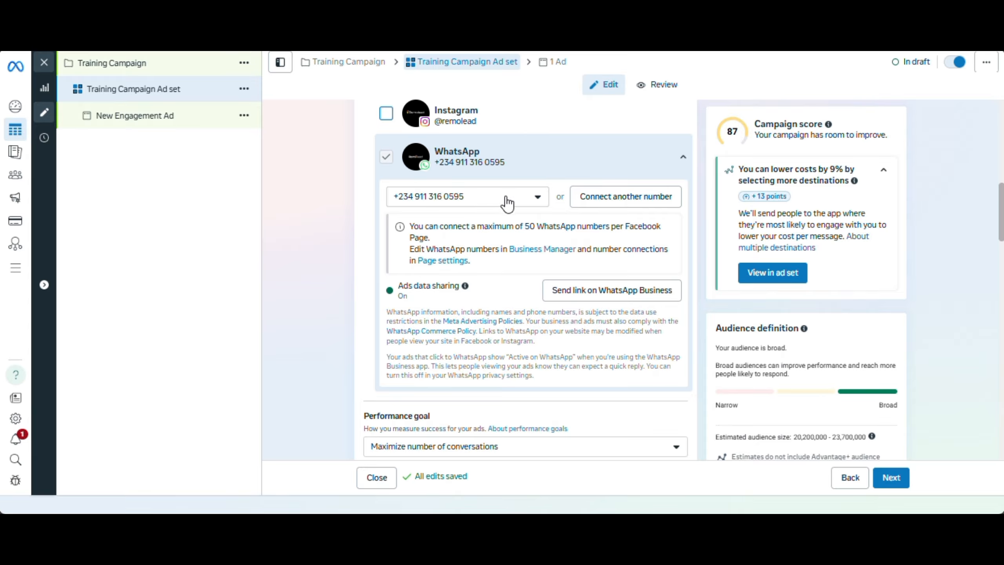
{"action": "left_click", "coordinate": [506, 198]}
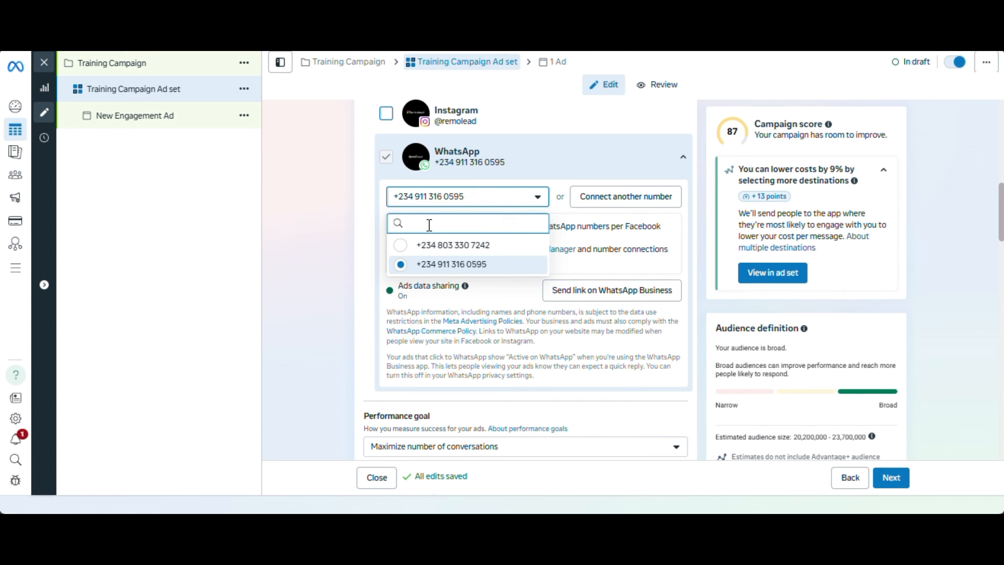
{"action": "left_click", "coordinate": [367, 211]}
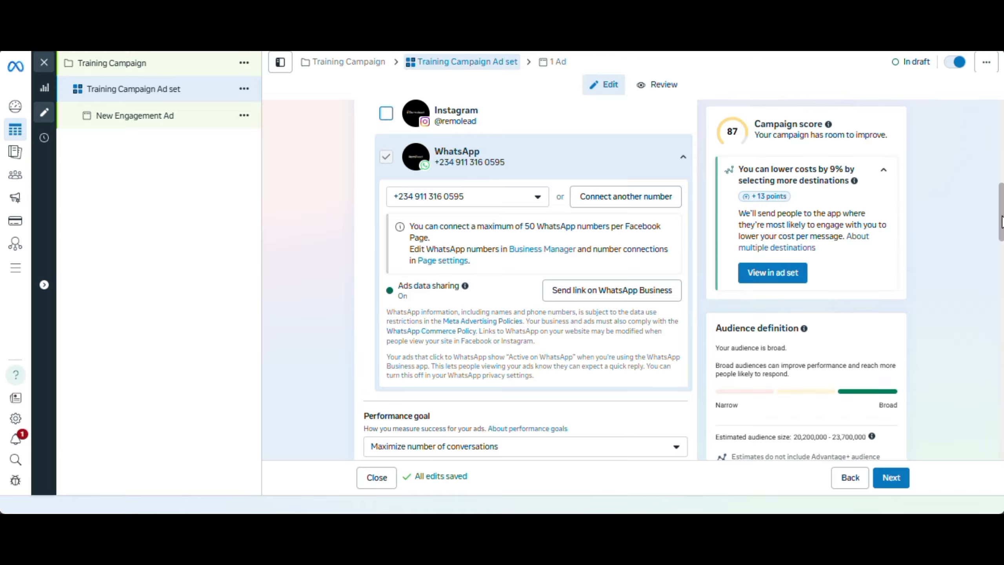
Review the performance goal options and choose Maximize number of conversations
{"action": "mouse_move", "coordinate": [1002, 220]}
{"action": "left_mouse_down"}
{"action": "mouse_move", "coordinate": [1001, 256]}
{"action": "mouse_move", "coordinate": [1001, 236]}
{"action": "left_mouse_up"}
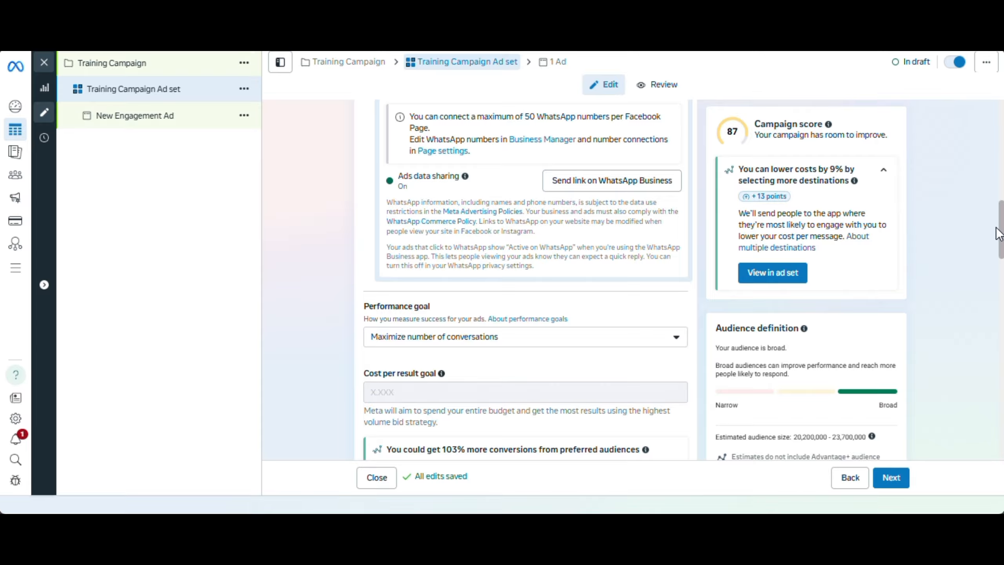
{"action": "scroll", "coordinate": [1002, 226], "scroll_direction": "down", "scroll_amount": 5}
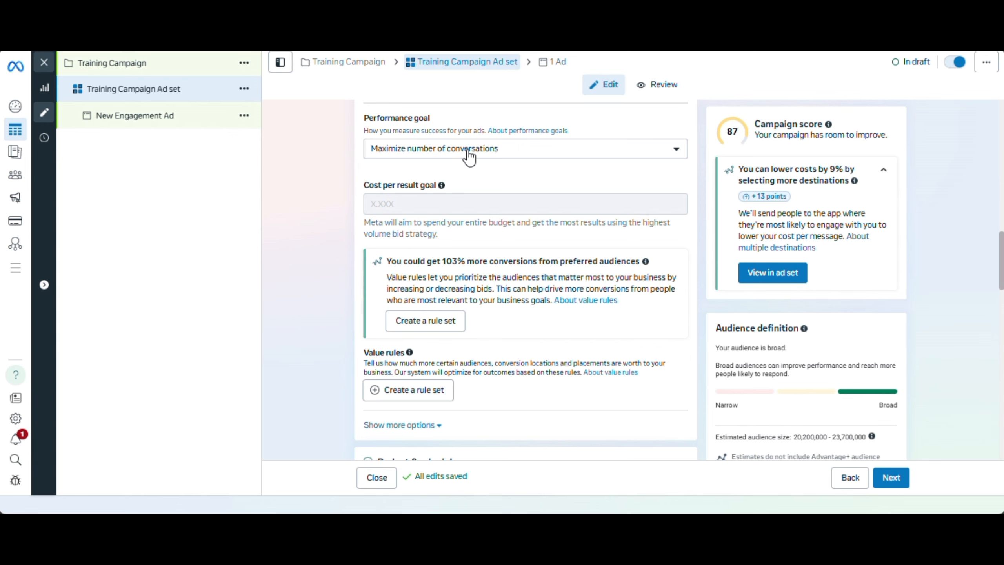
{"action": "left_click", "coordinate": [467, 154]}
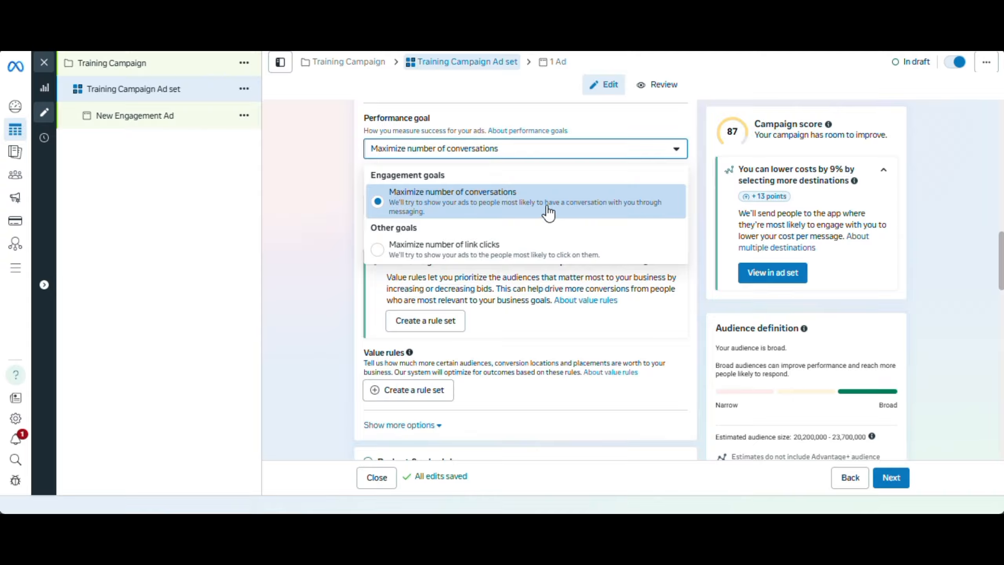
{"action": "left_click", "coordinate": [468, 206]}
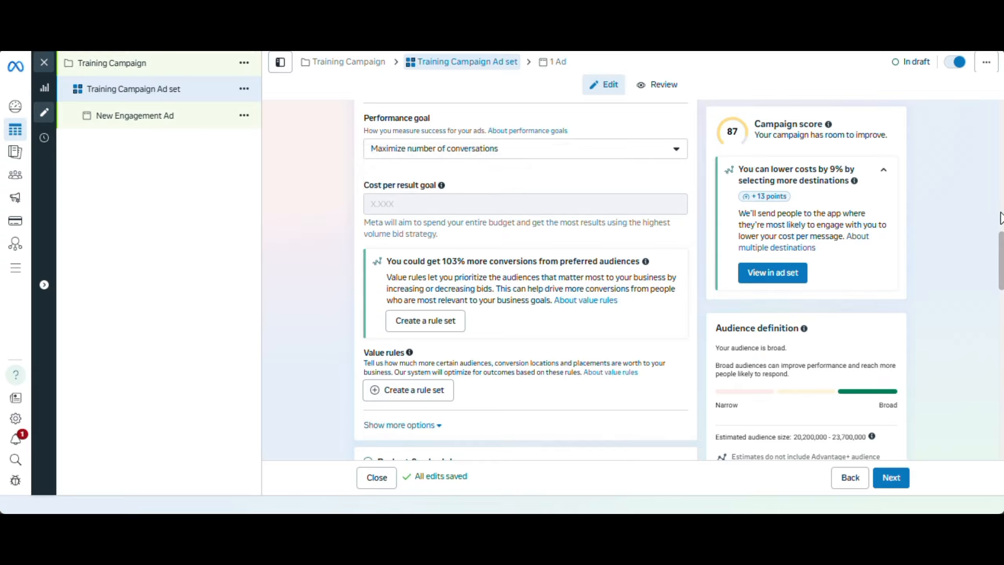
Set the ad set's daily budget to 15,000 NGN
{"action": "left_click_drag", "start_coordinate": [1002, 252], "coordinate": [1002, 274]}
{"action": "scroll", "coordinate": [685, 301], "scroll_direction": "down", "scroll_amount": 3}
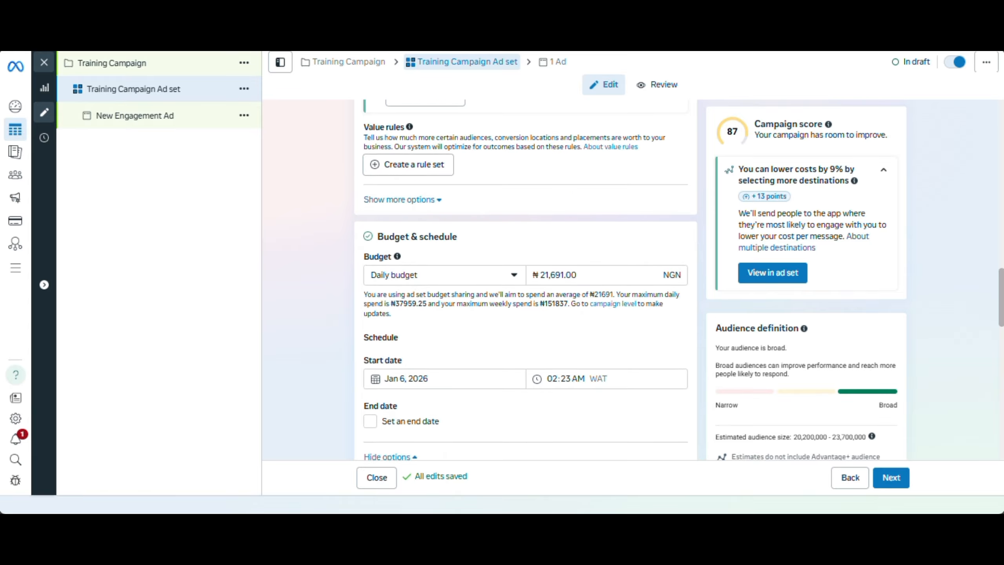
{"action": "left_click", "coordinate": [585, 264]}
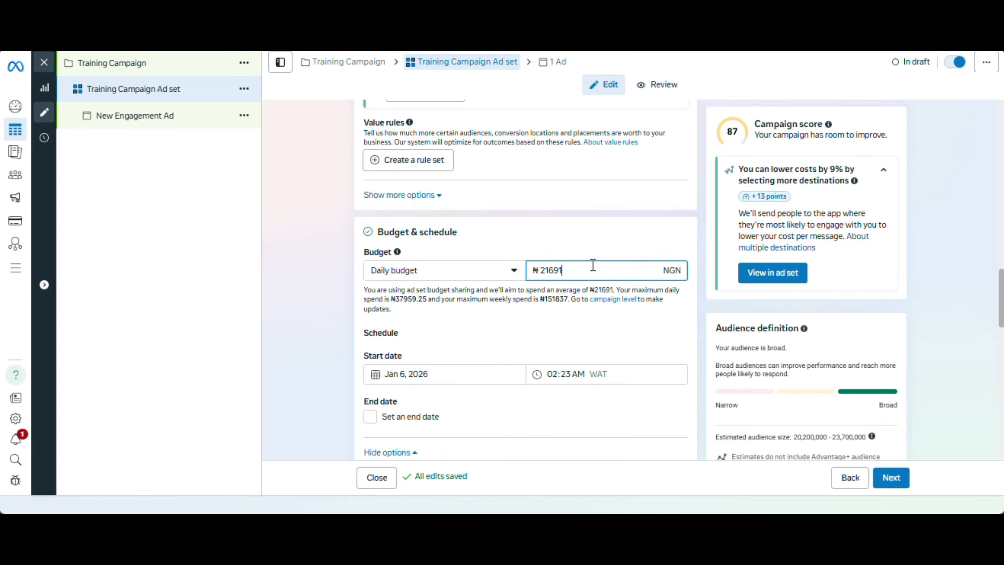
{"action": "key", "text": "BackSpace"}
{"action": "left_click_drag", "start_coordinate": [558, 272], "coordinate": [542, 273]}
{"action": "key", "text": "BackSpace"}
{"action": "type", "text": "150000"}
{"action": "left_click", "coordinate": [546, 272]}
{"action": "key", "text": "BackSpace"}
{"action": "left_click", "coordinate": [544, 342]}
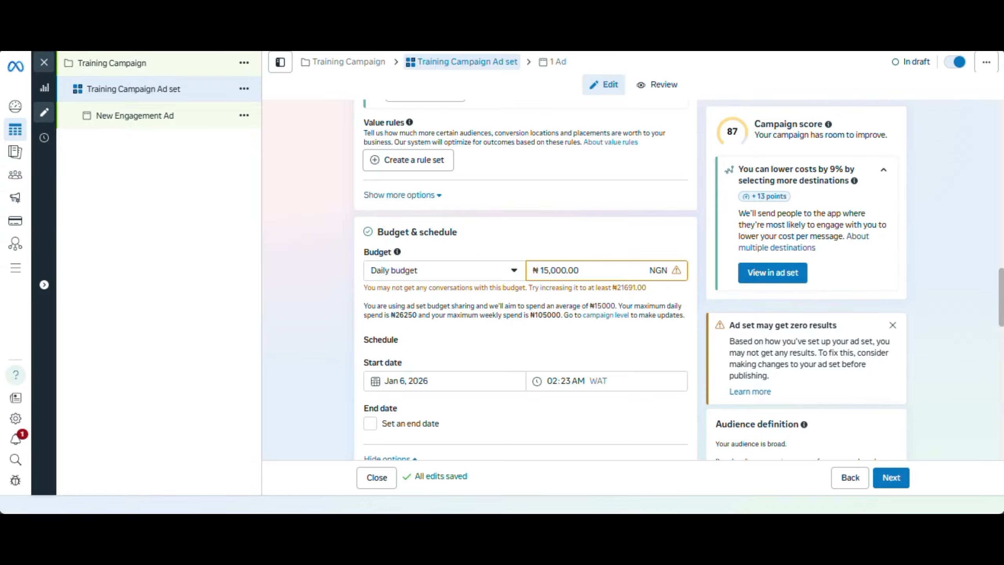
Schedule the ad set to start on January 7, 2026 at 05:00 AM
{"action": "scroll", "coordinate": [526, 277], "scroll_direction": "down", "scroll_amount": 3}
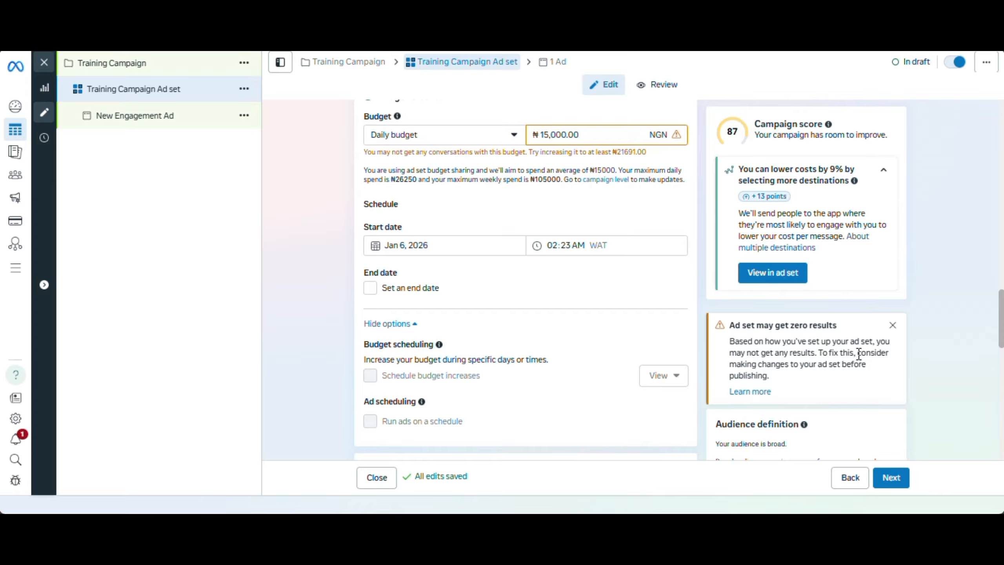
{"action": "left_click", "coordinate": [432, 244]}
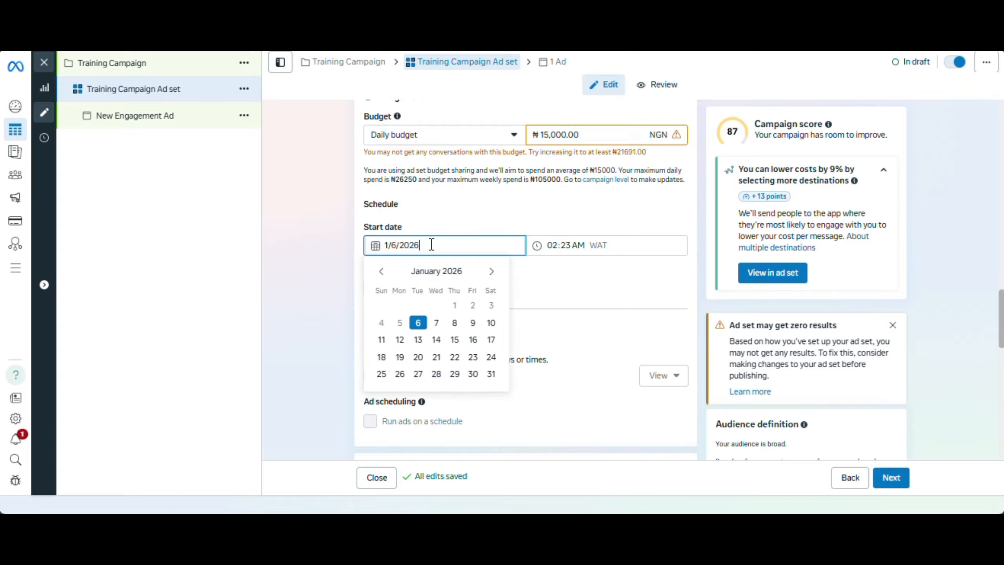
{"action": "left_click", "coordinate": [436, 324]}
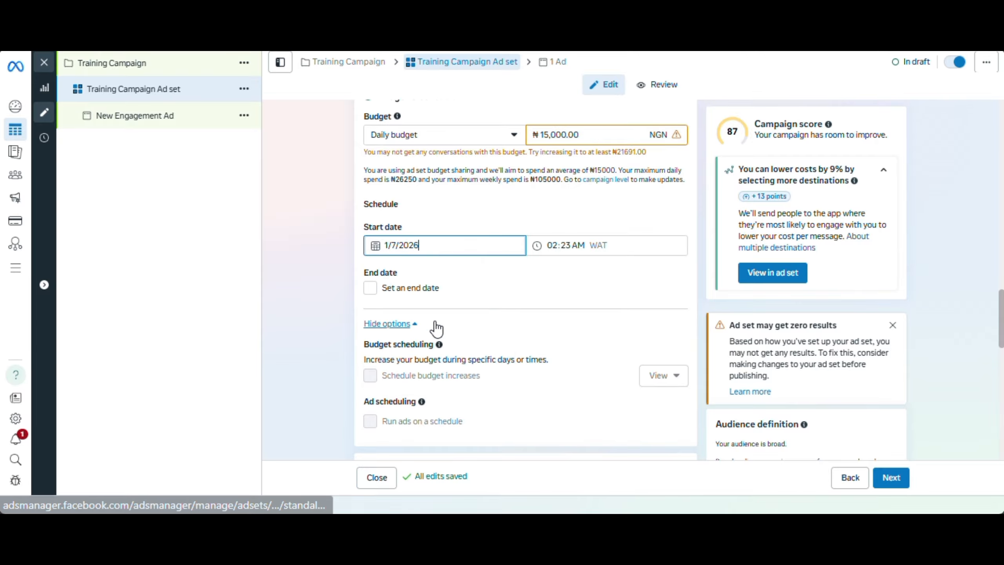
{"action": "left_click", "coordinate": [555, 246]}
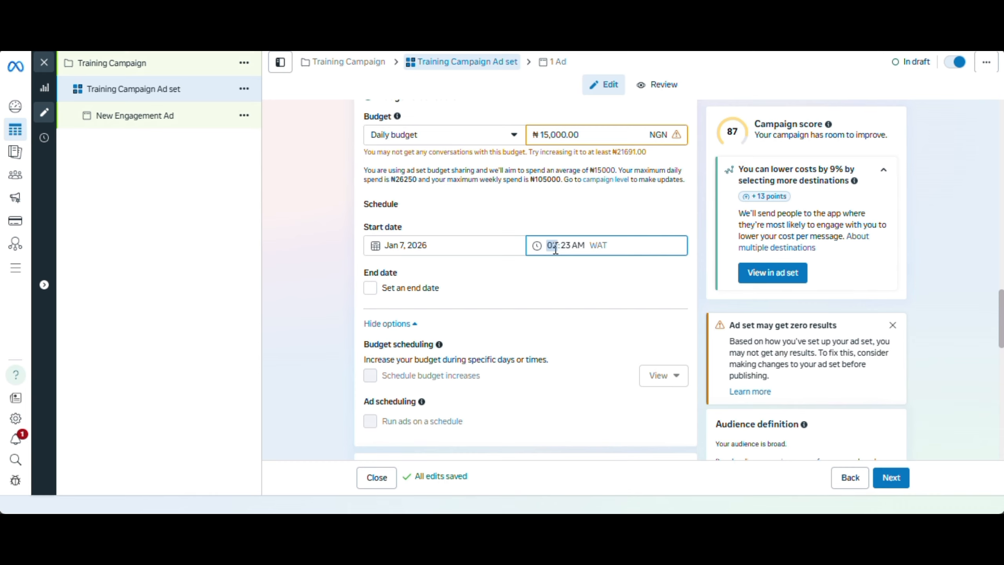
{"action": "left_click", "coordinate": [566, 246]}
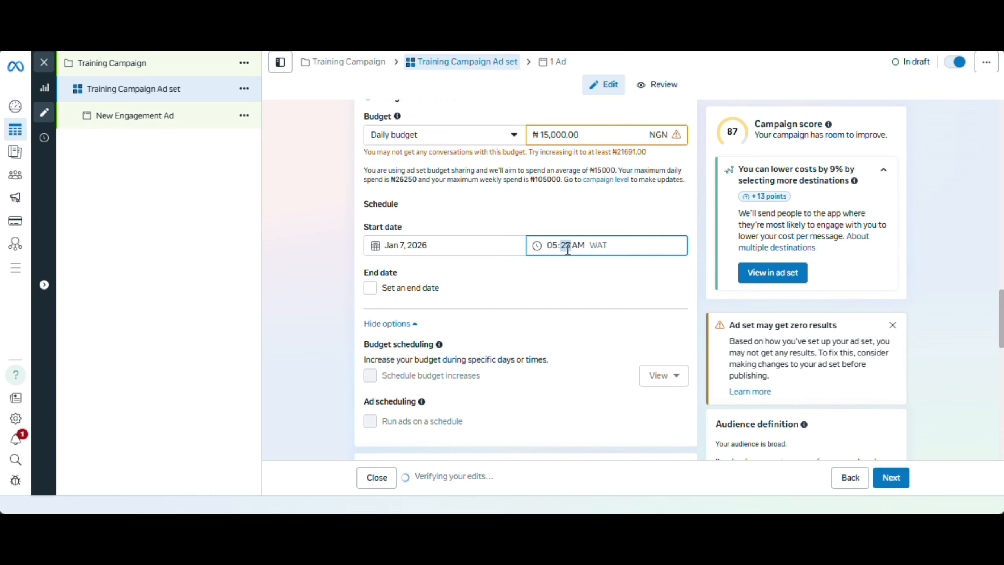
{"action": "type", "text": "00"}
{"action": "left_click", "coordinate": [606, 276]}
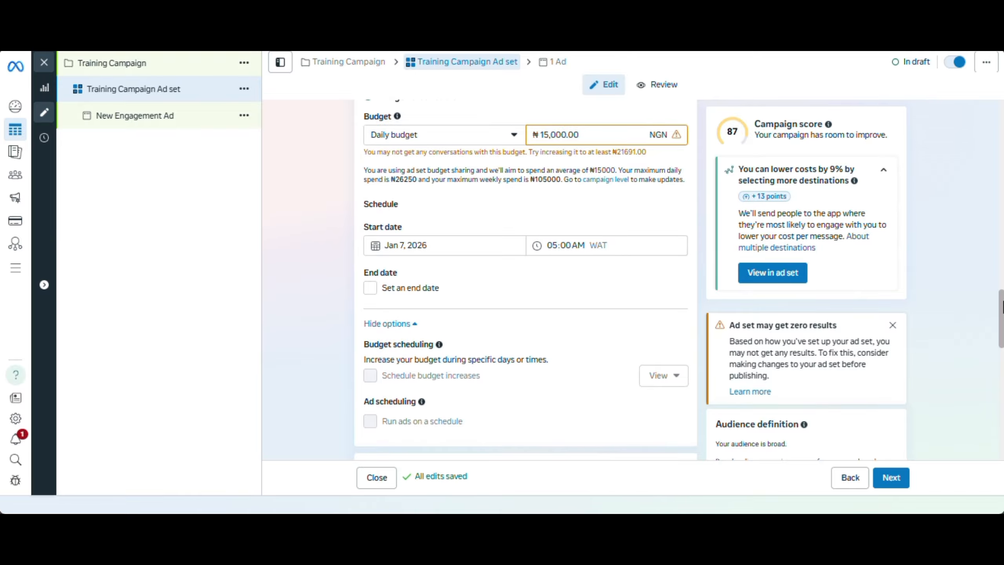
Check the Audience section for saved audiences that could be used
{"action": "scroll", "coordinate": [526, 277], "scroll_direction": "down", "scroll_amount": 6}
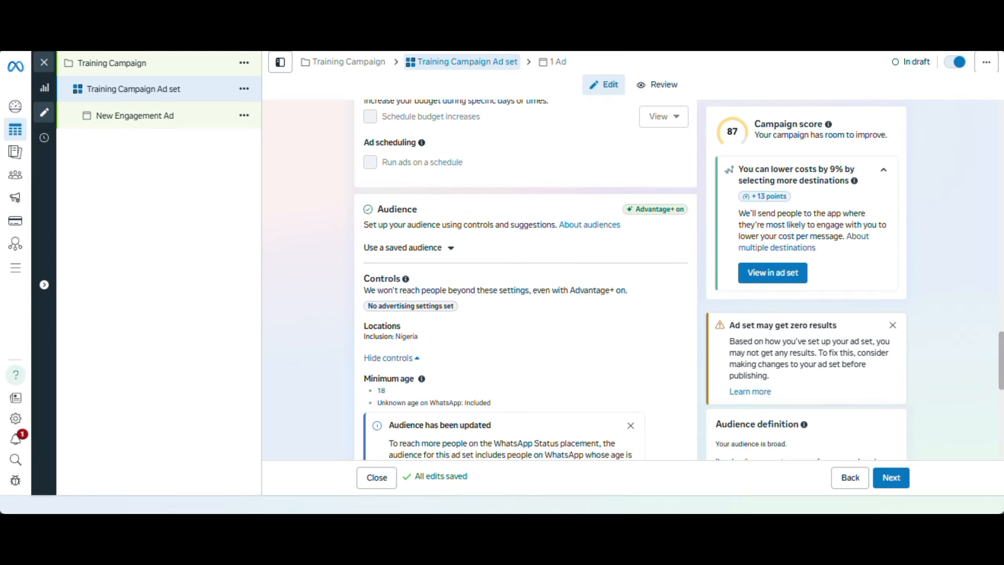
{"action": "scroll", "coordinate": [526, 276], "scroll_direction": "down", "scroll_amount": 2}
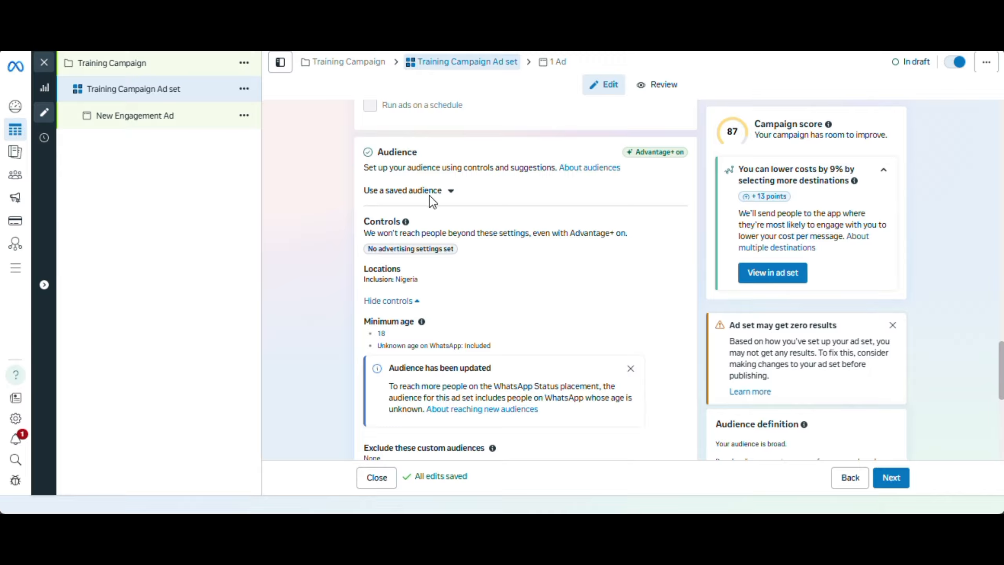
{"action": "left_click", "coordinate": [441, 192]}
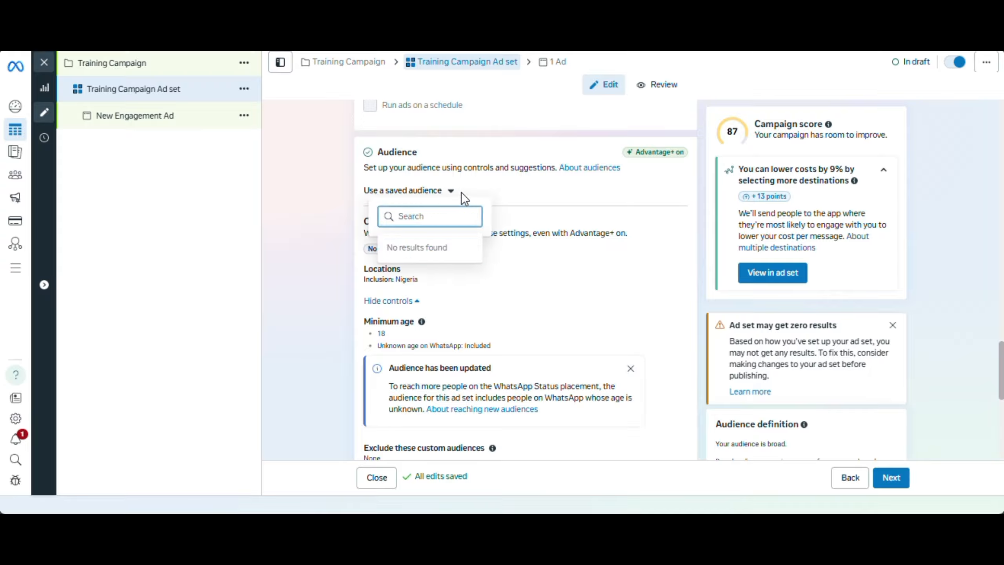
{"action": "left_click", "coordinate": [511, 192]}
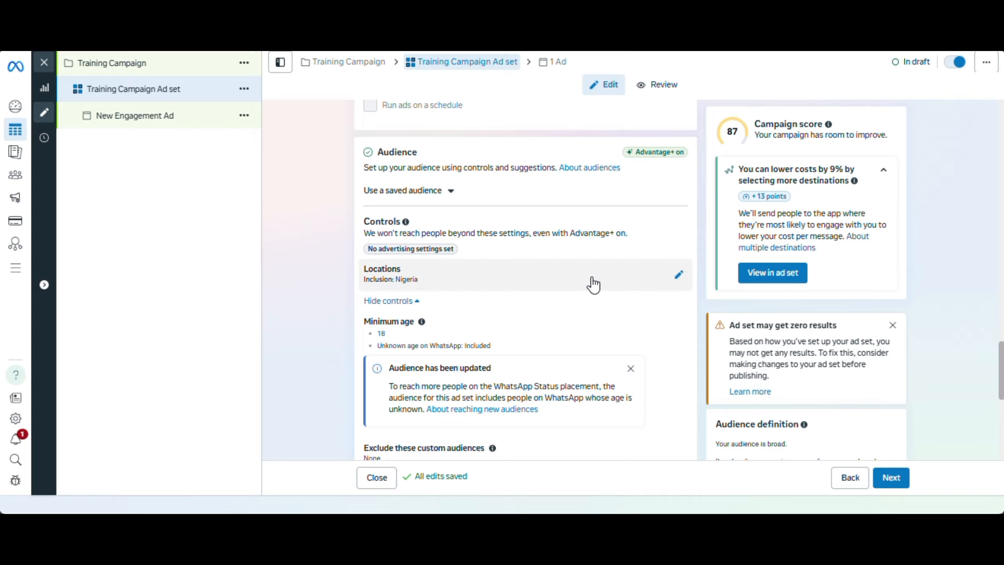
Edit the audience locations and target the city of Lagos, Lagos State, instead of all of Nigeria
{"action": "left_click", "coordinate": [673, 277]}
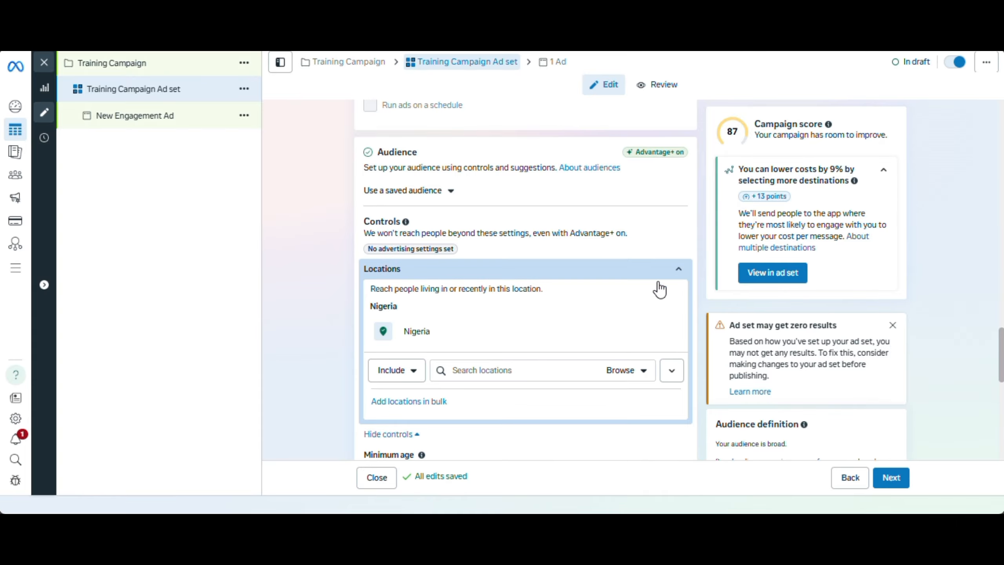
{"action": "left_click", "coordinate": [467, 370]}
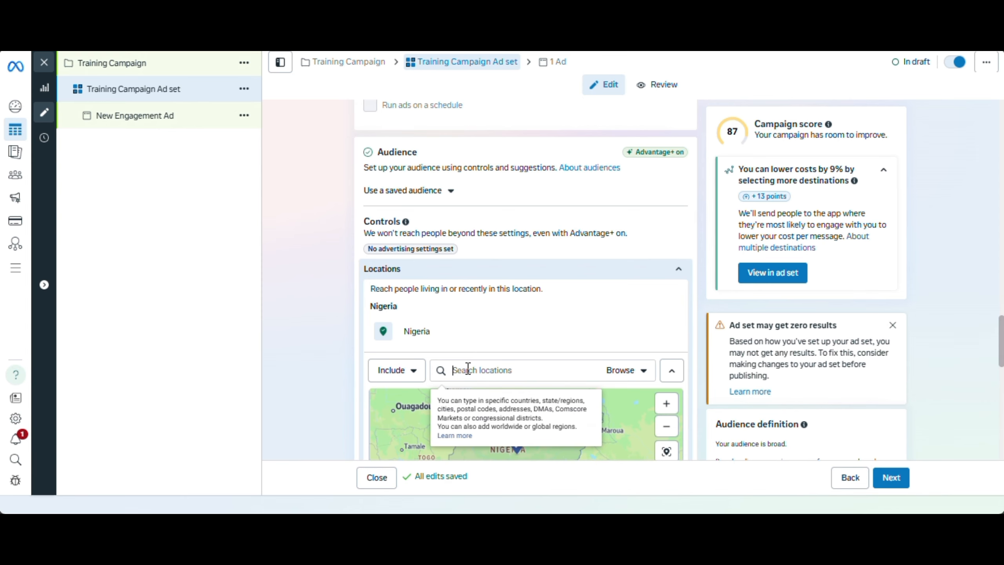
{"action": "type", "text": "laa"}
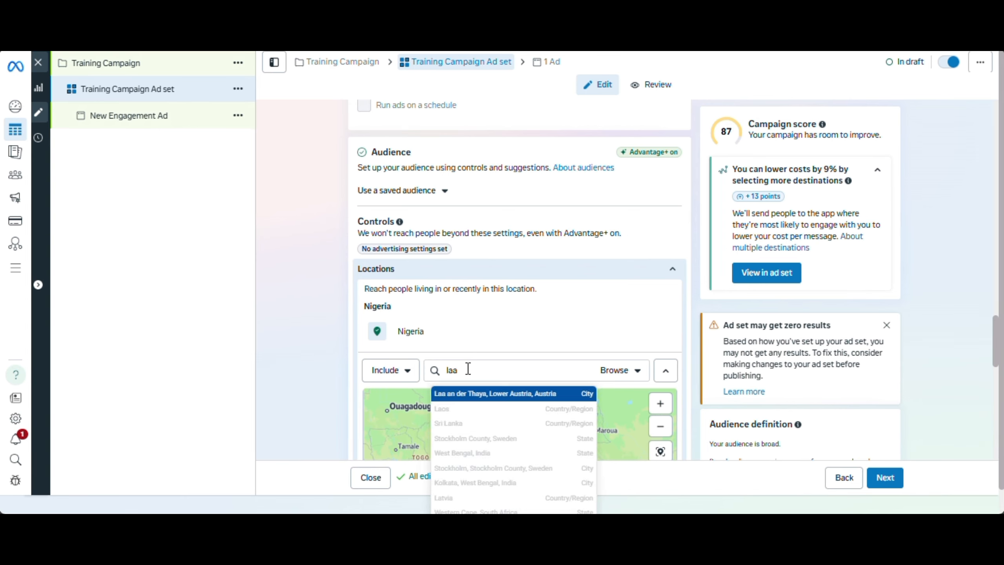
{"action": "key", "text": "BackSpace"}
{"action": "type", "text": "go"}
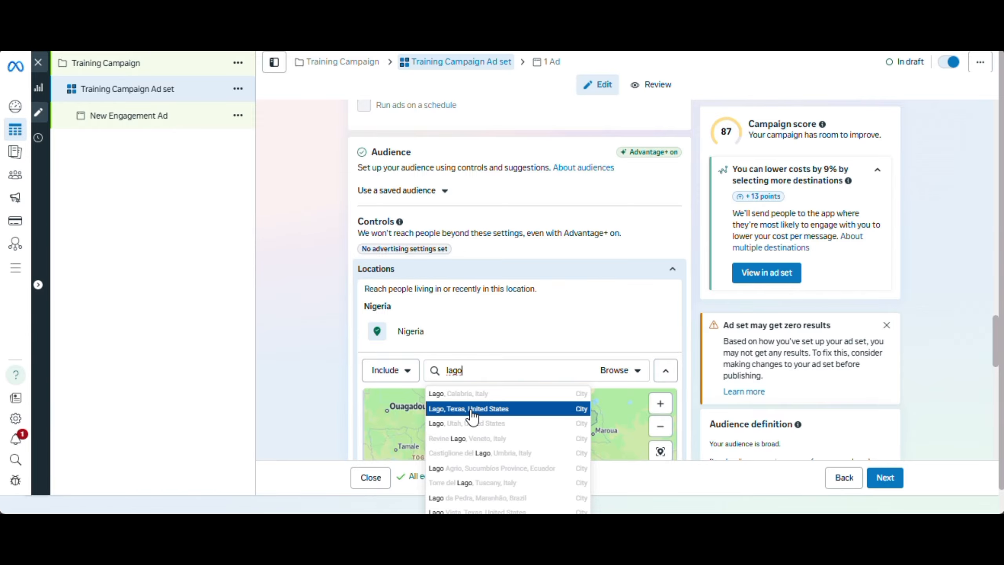
{"action": "type", "text": "s"}
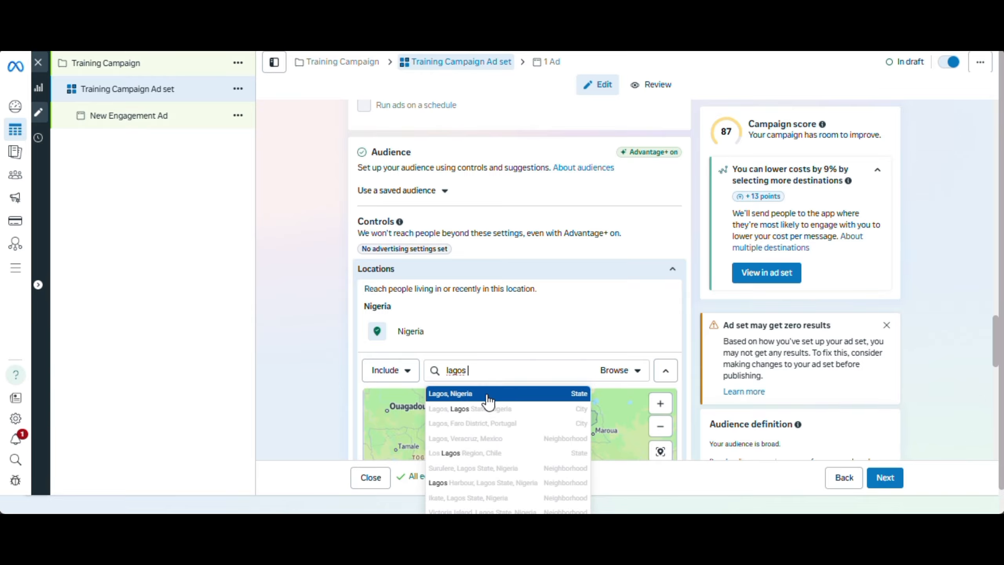
{"action": "left_click", "coordinate": [490, 411]}
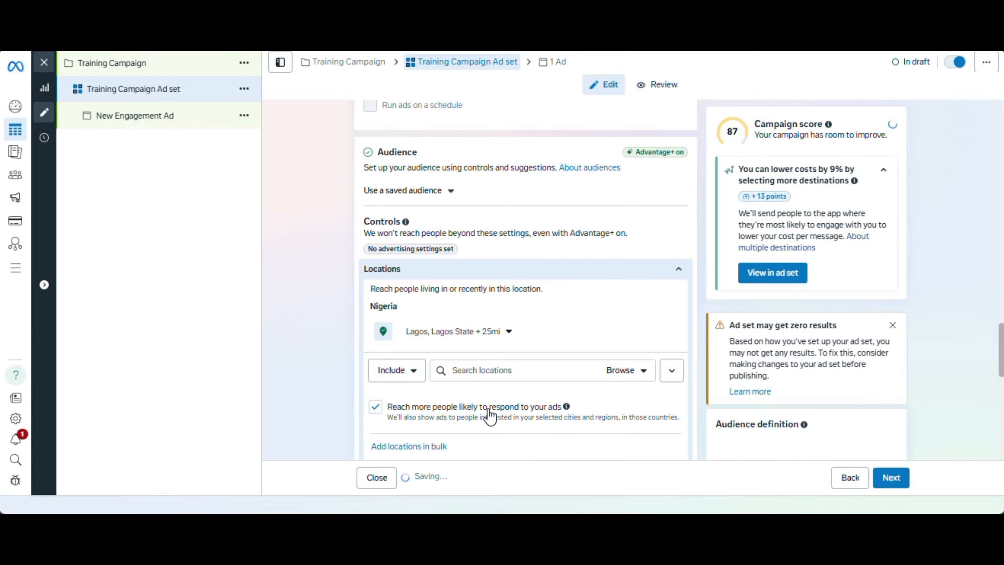
Set the targeting radius around Lagos to 33 miles
{"action": "left_click", "coordinate": [500, 342]}
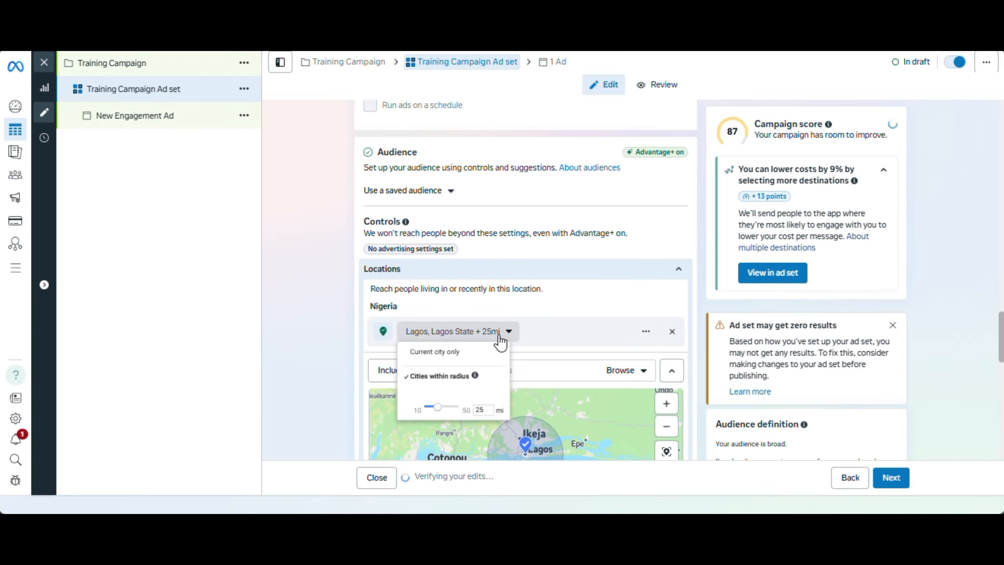
{"action": "left_click_drag", "start_coordinate": [438, 414], "coordinate": [450, 414]}
{"action": "left_click", "coordinate": [536, 352]}
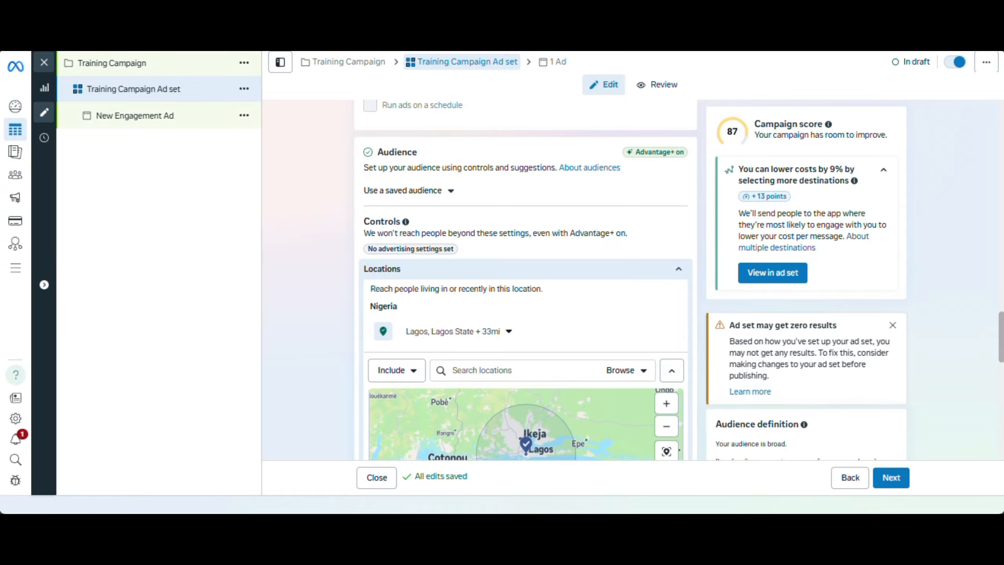
Turn off the "Reach more people likely to respond to your ads" option for the selected location
{"action": "scroll", "coordinate": [525, 277], "scroll_direction": "down", "scroll_amount": 6}
{"action": "left_click_drag", "start_coordinate": [1003, 365], "coordinate": [1003, 366]}
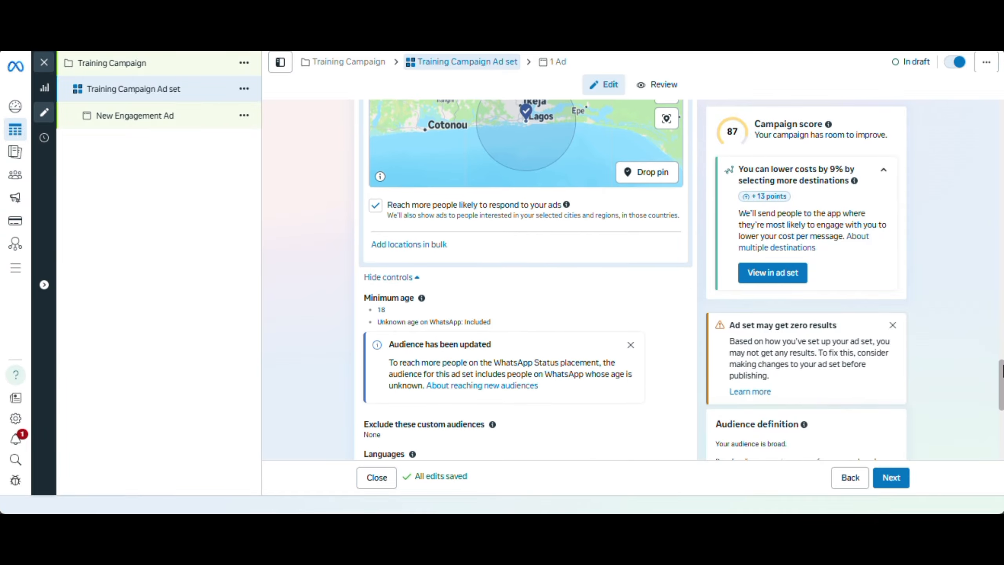
{"action": "left_click", "coordinate": [376, 205]}
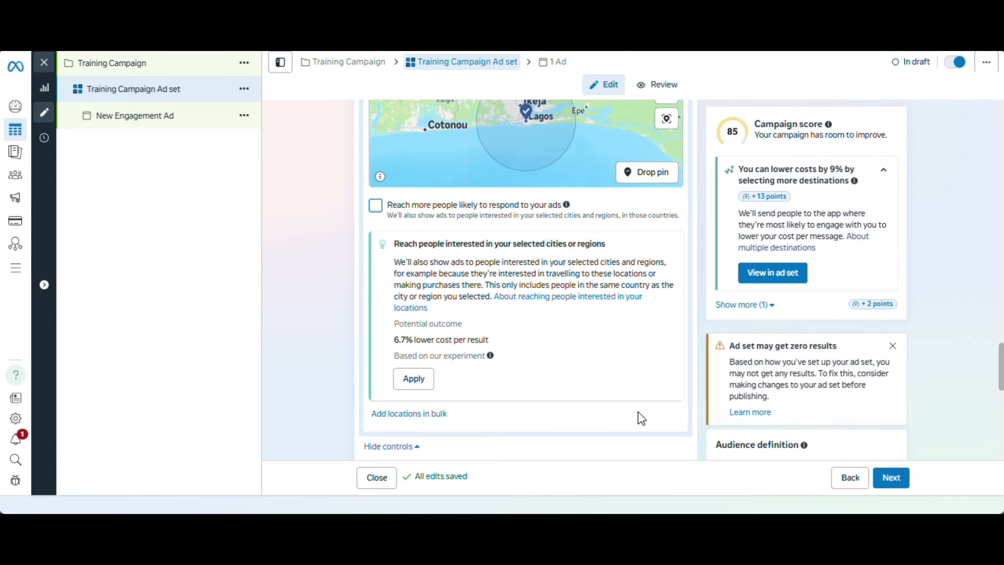
{"action": "scroll", "coordinate": [991, 352], "scroll_direction": "down", "scroll_amount": 4}
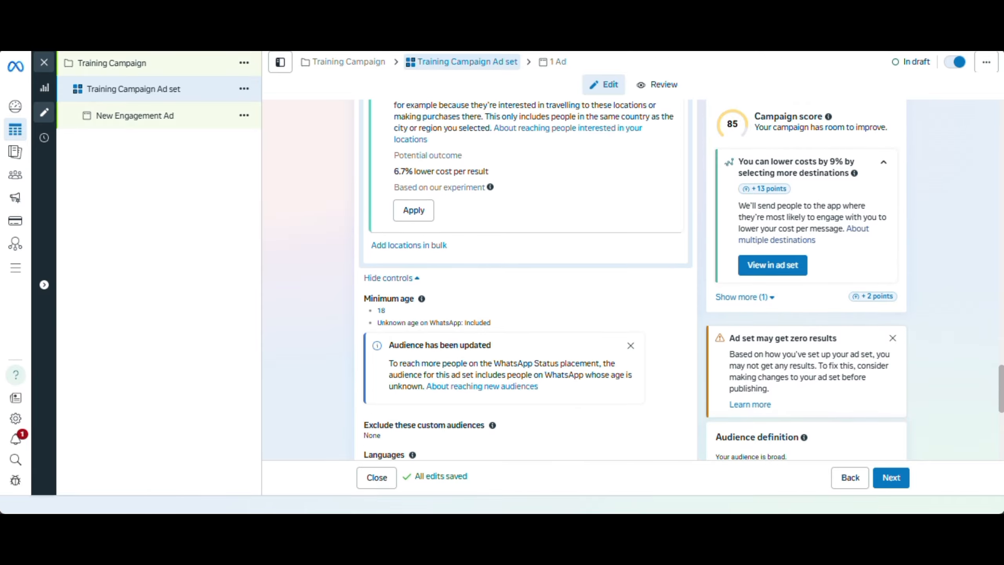
Limit the audience languages to English (All)
{"action": "scroll", "coordinate": [796, 329], "scroll_direction": "down", "scroll_amount": 3}
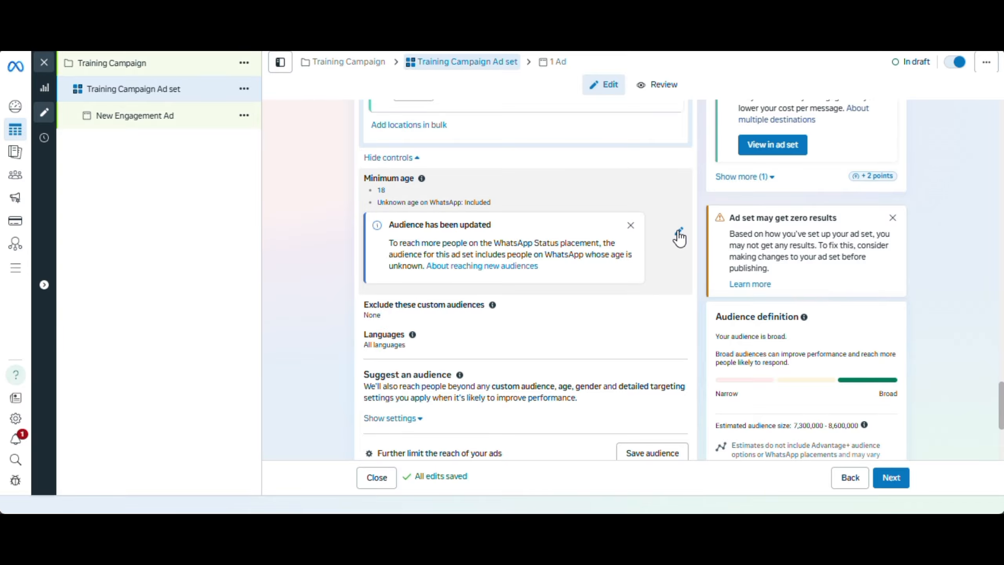
{"action": "scroll", "coordinate": [680, 238], "scroll_direction": "down", "scroll_amount": 5}
{"action": "scroll", "coordinate": [537, 305], "scroll_direction": "up", "scroll_amount": 3}
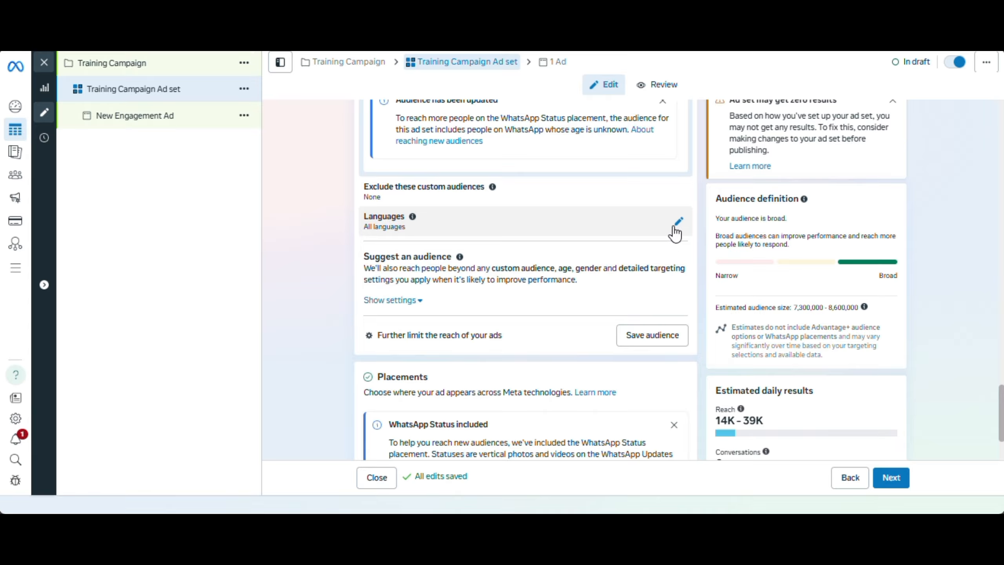
{"action": "left_click", "coordinate": [677, 226]}
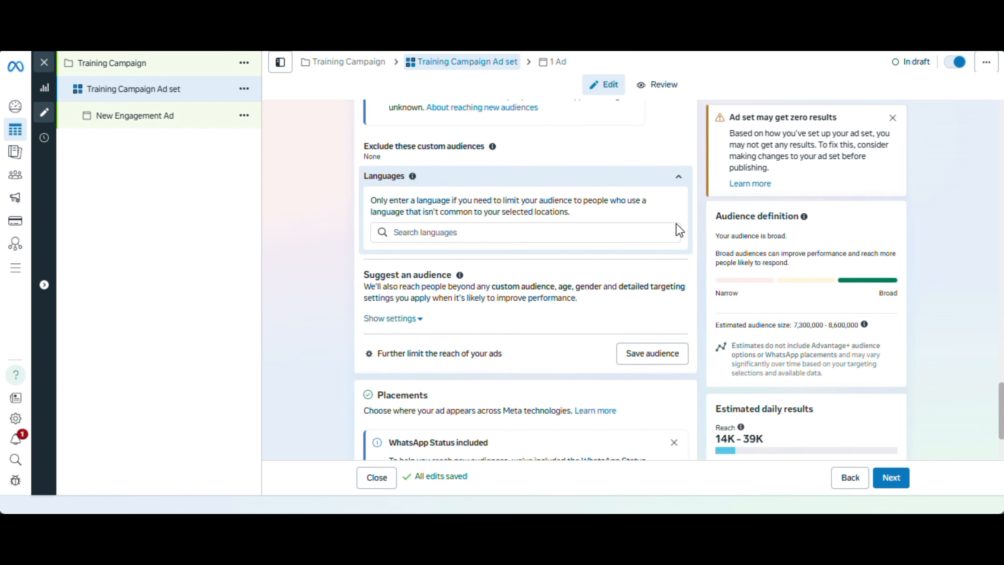
{"action": "left_click", "coordinate": [528, 233]}
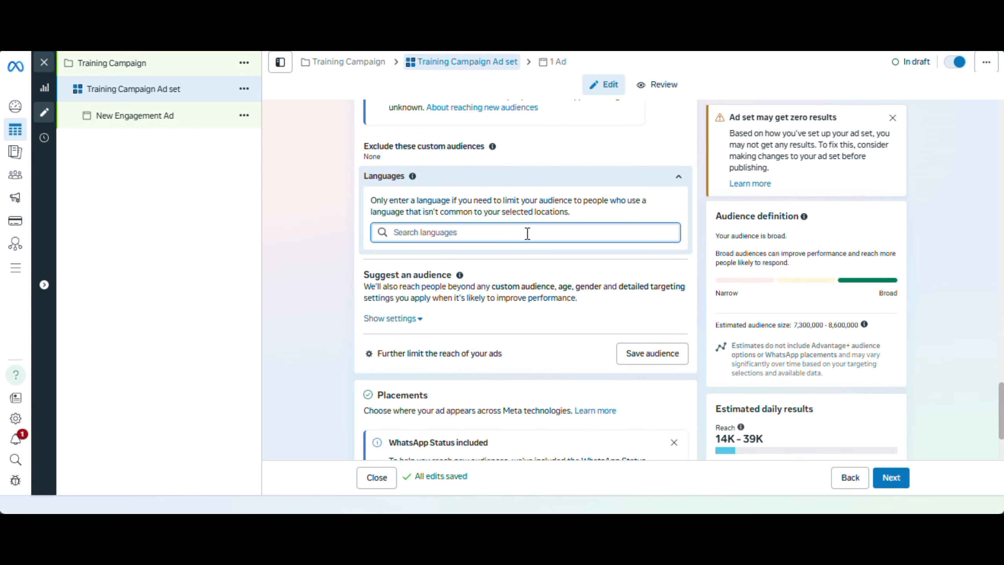
{"action": "type", "text": "eng"}
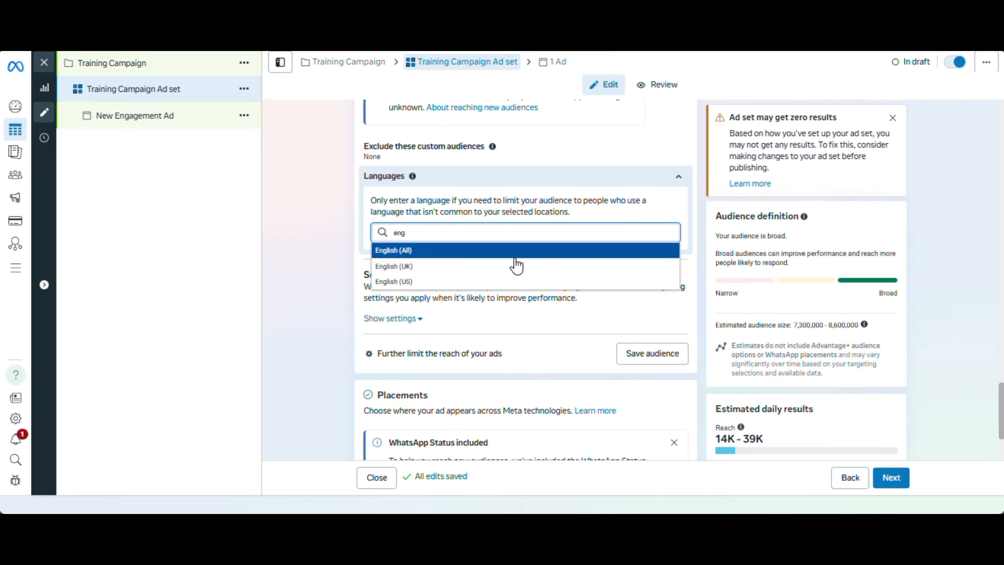
{"action": "left_click", "coordinate": [516, 253]}
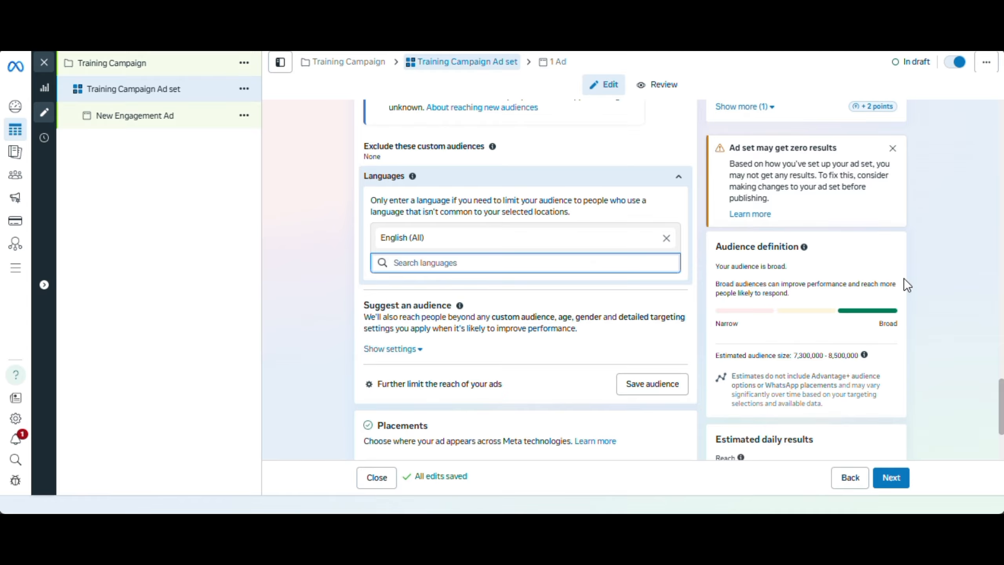
Set the minimum age in the audience controls to 22
{"action": "scroll", "coordinate": [1002, 364], "scroll_direction": "up", "scroll_amount": 5}
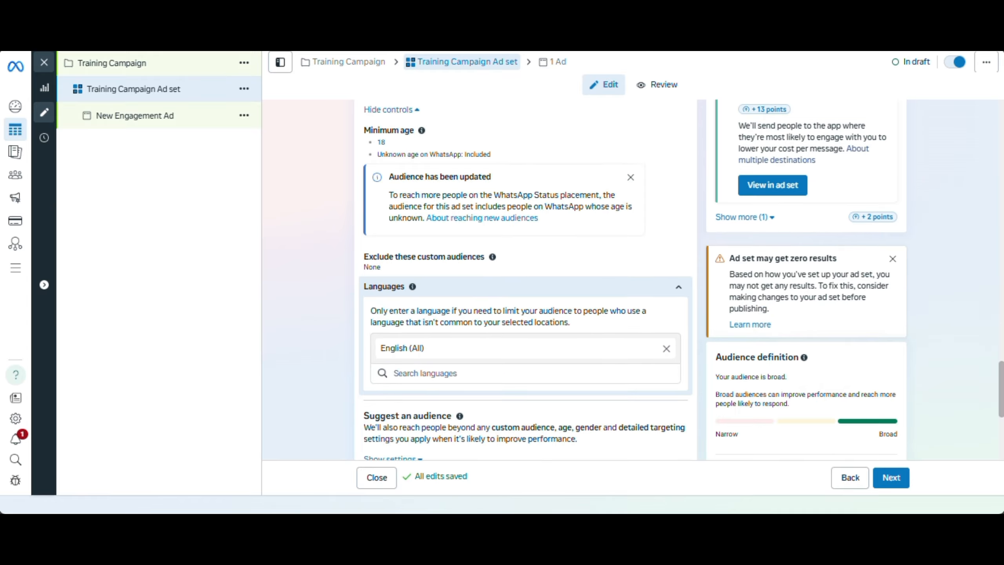
{"action": "scroll", "coordinate": [1002, 364], "scroll_direction": "down", "scroll_amount": 9}
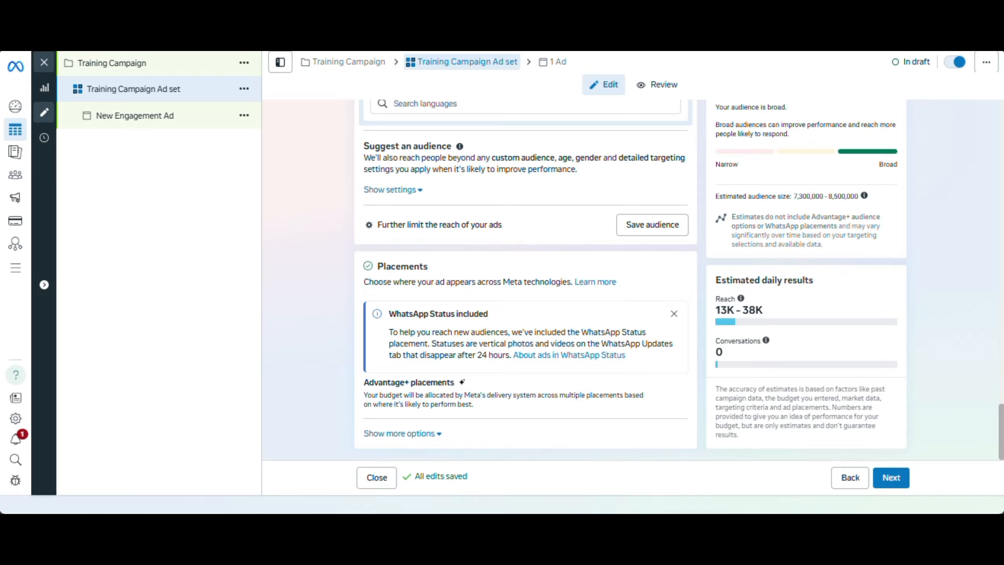
{"action": "scroll", "coordinate": [997, 360], "scroll_direction": "up", "scroll_amount": 10}
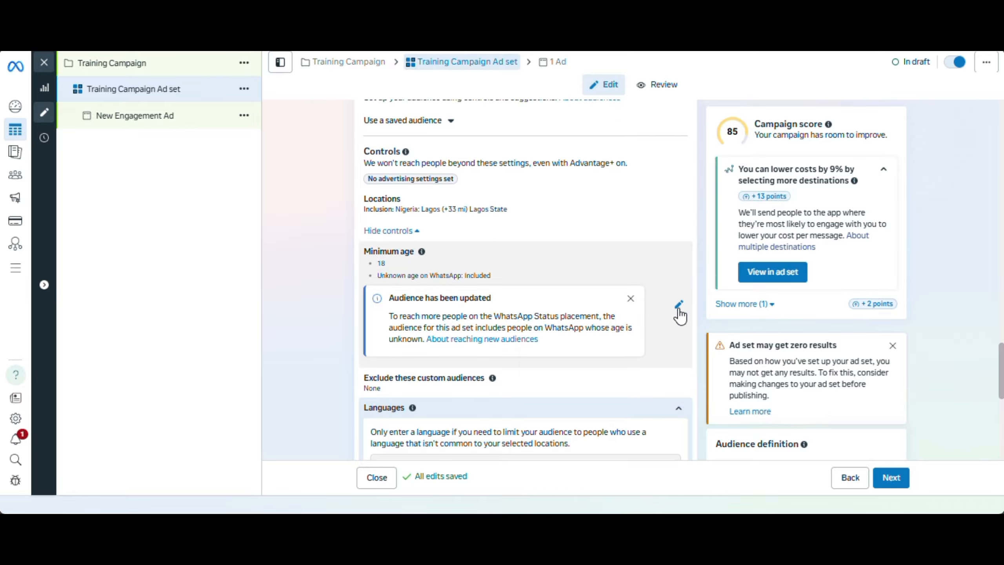
{"action": "left_click", "coordinate": [679, 304]}
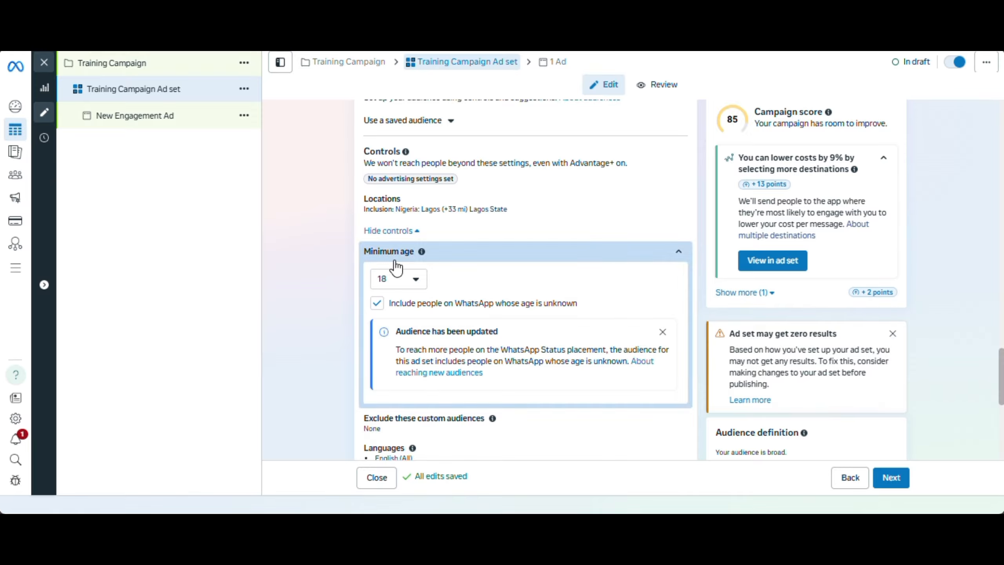
{"action": "left_click", "coordinate": [403, 279]}
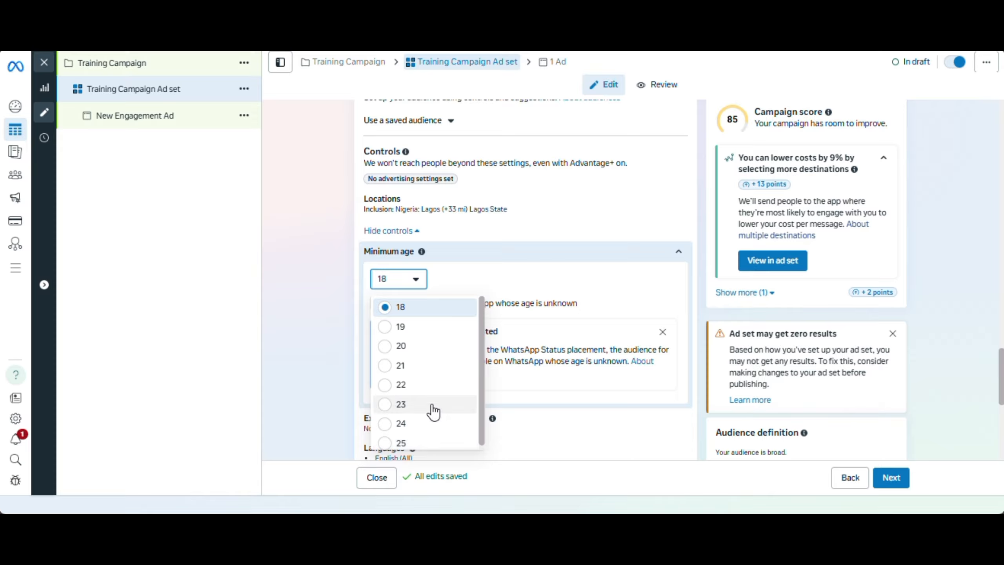
{"action": "left_click", "coordinate": [426, 392]}
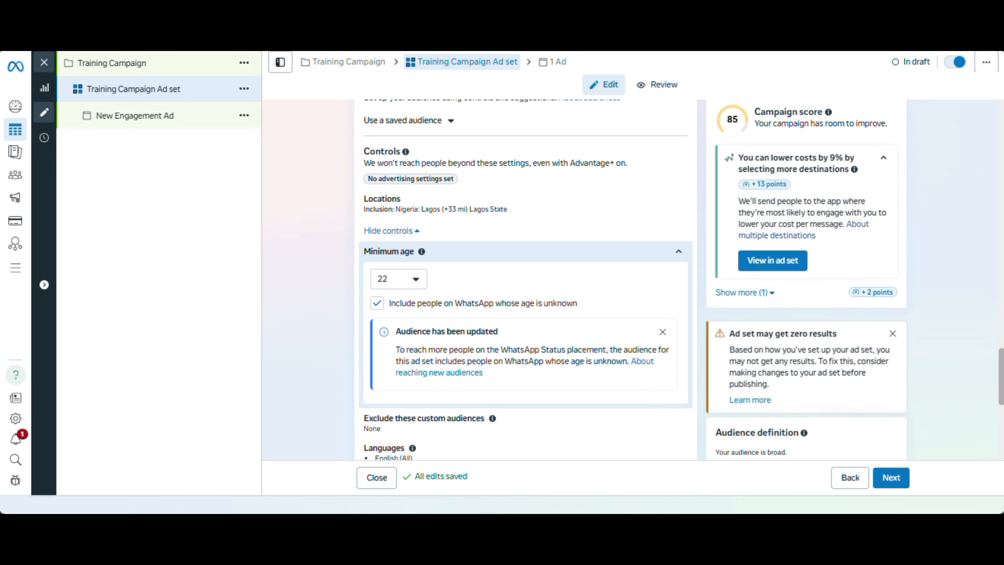
Expand the Suggest an audience settings and read which targeting criteria are treated only as suggestions
{"action": "scroll", "coordinate": [1002, 382], "scroll_direction": "down", "scroll_amount": 8}
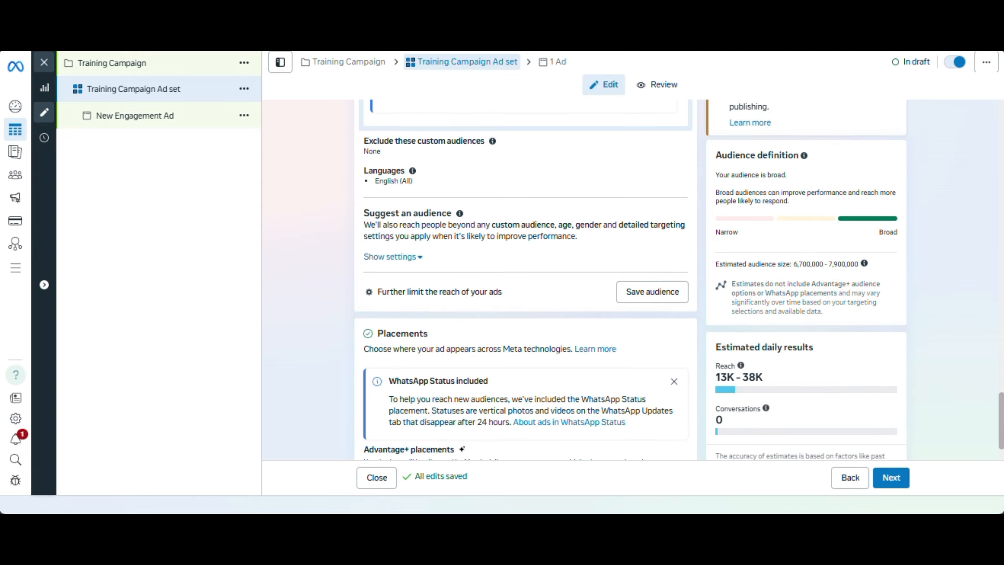
{"action": "scroll", "coordinate": [680, 279], "scroll_direction": "down", "scroll_amount": 2}
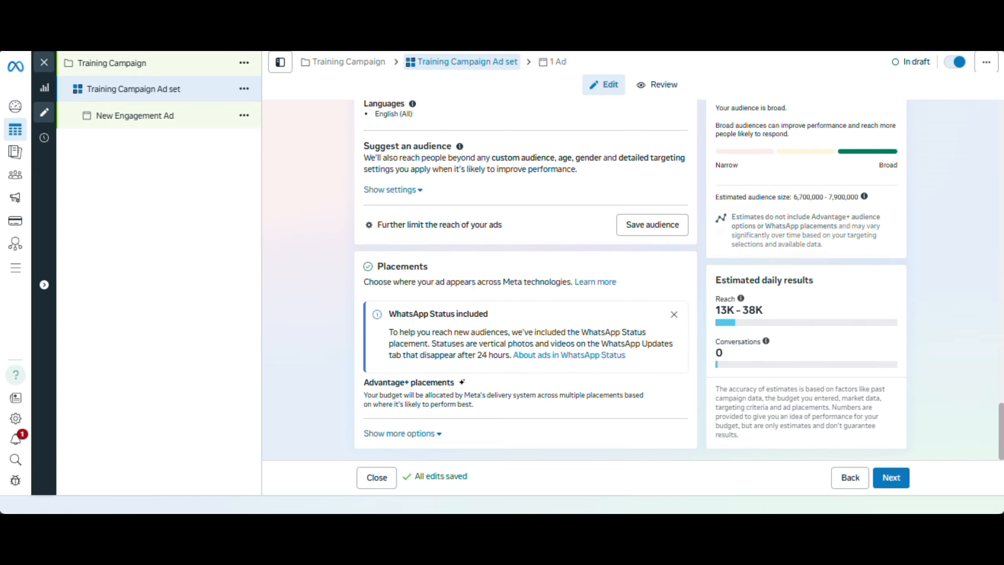
{"action": "scroll", "coordinate": [1002, 408], "scroll_direction": "up", "scroll_amount": 4}
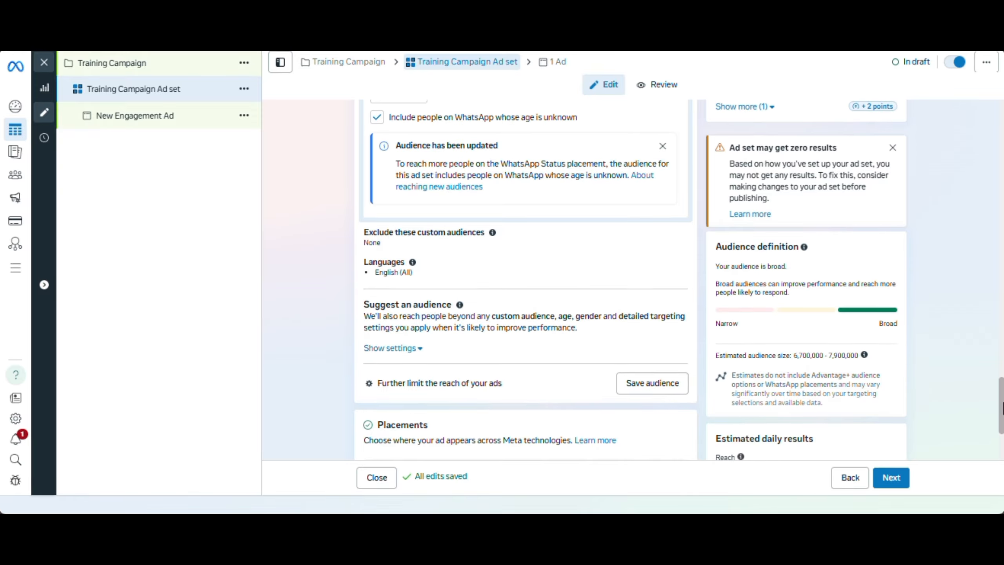
{"action": "left_click", "coordinate": [404, 348]}
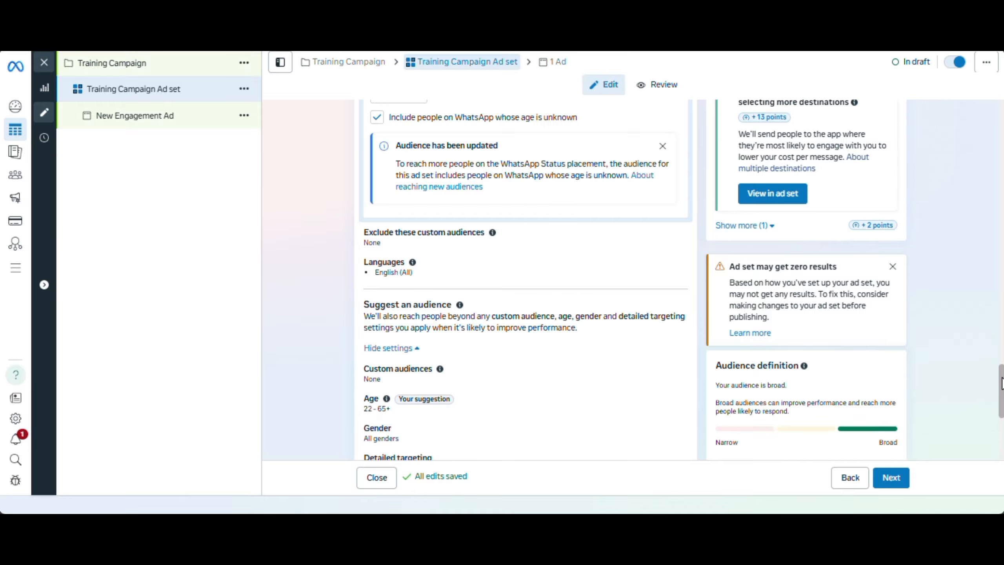
{"action": "left_click_drag", "start_coordinate": [1002, 383], "coordinate": [1002, 399]}
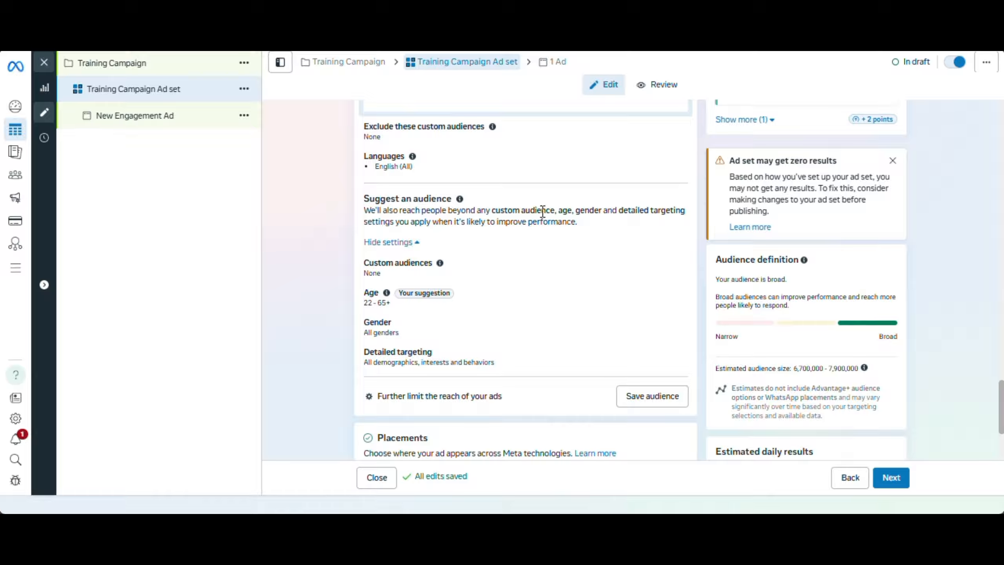
{"action": "left_click_drag", "start_coordinate": [492, 213], "coordinate": [603, 214]}
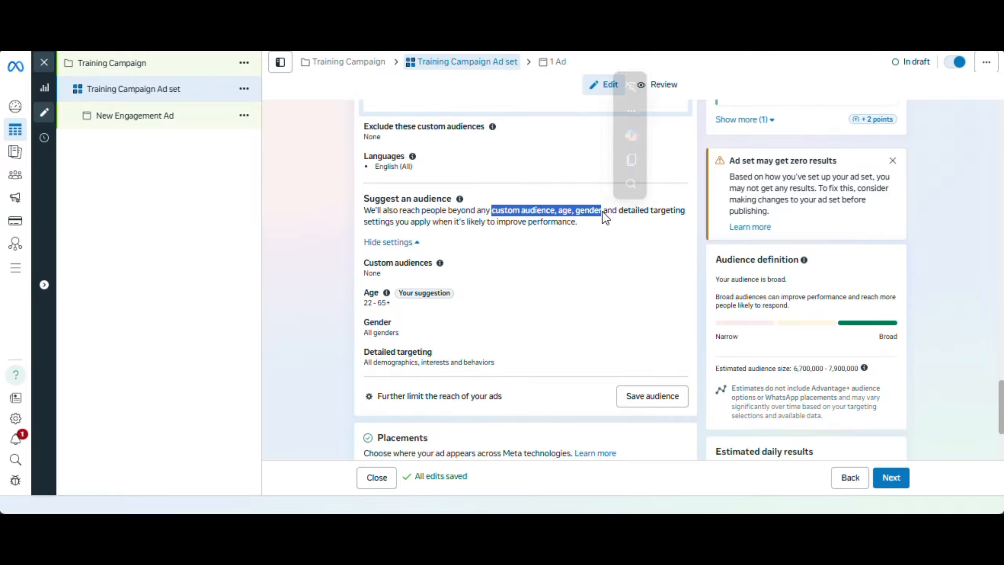
{"action": "left_click", "coordinate": [603, 214]}
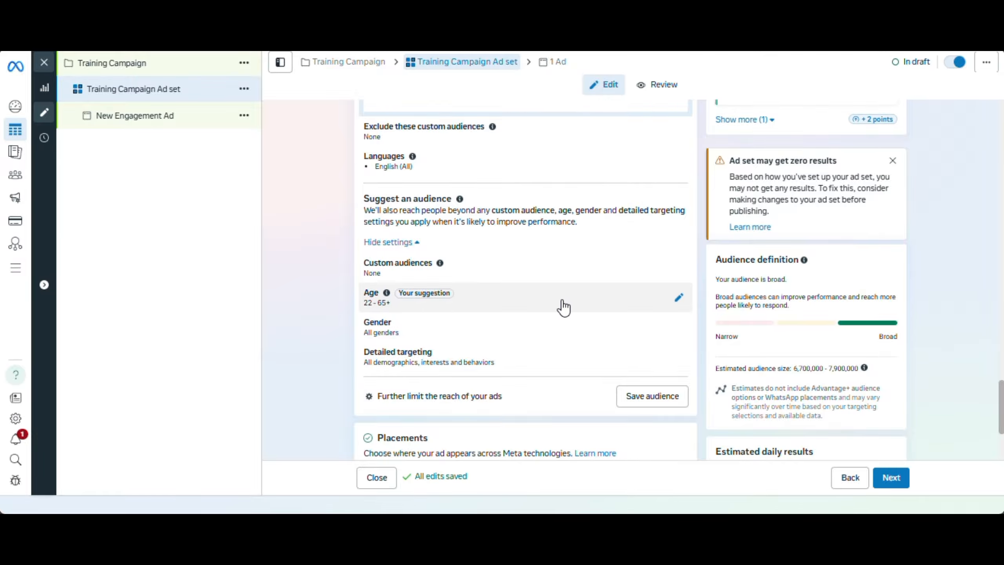
Set the suggested audience's age range to 25–40
{"action": "left_click", "coordinate": [677, 301]}
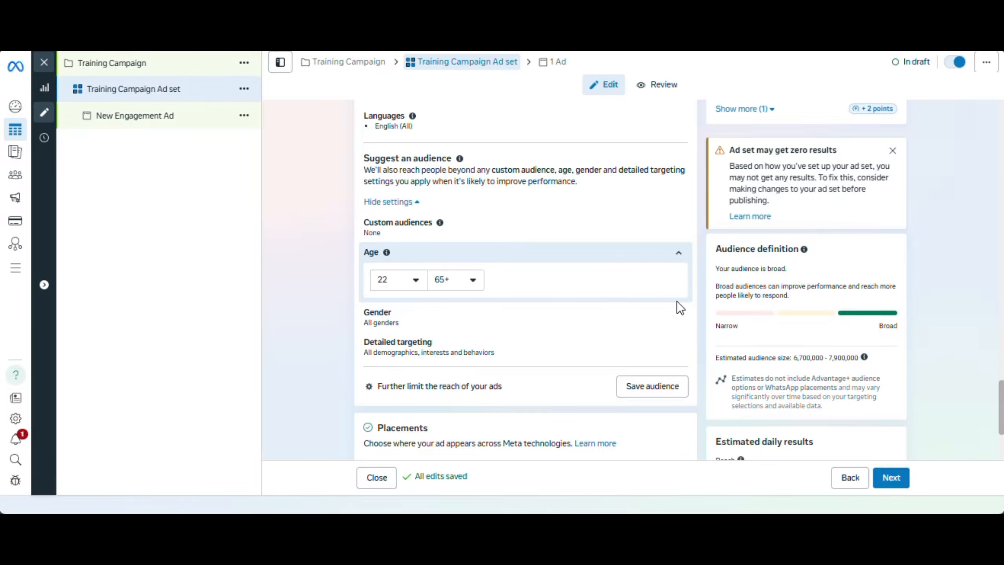
{"action": "left_click", "coordinate": [412, 281]}
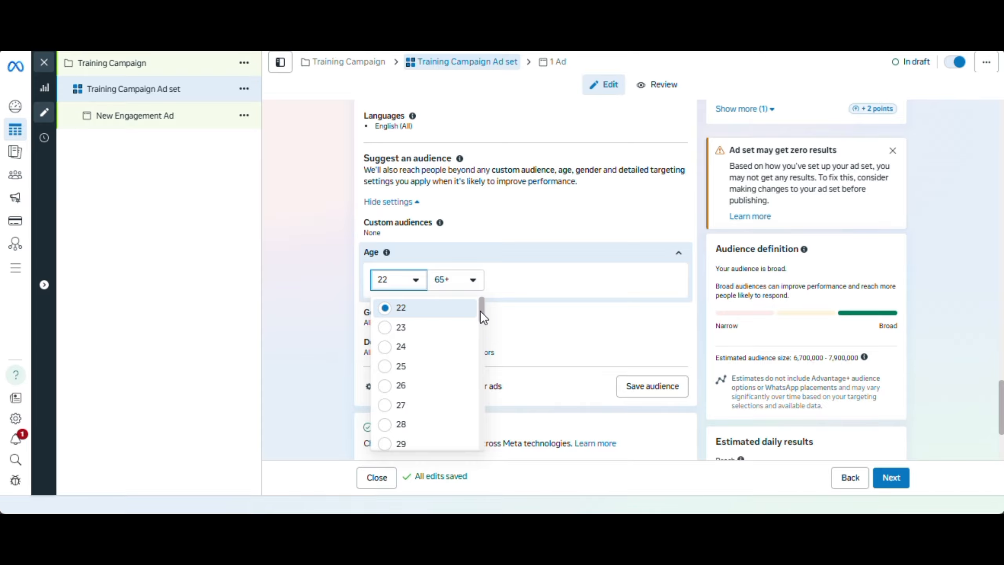
{"action": "left_click_drag", "start_coordinate": [481, 311], "coordinate": [481, 308]}
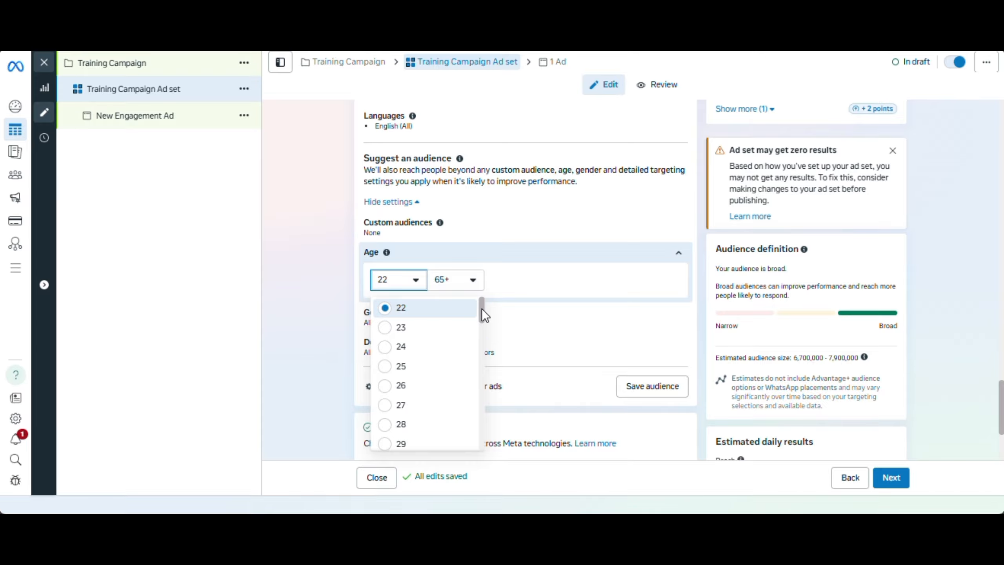
{"action": "left_click", "coordinate": [435, 366]}
{"action": "left_click", "coordinate": [455, 281]}
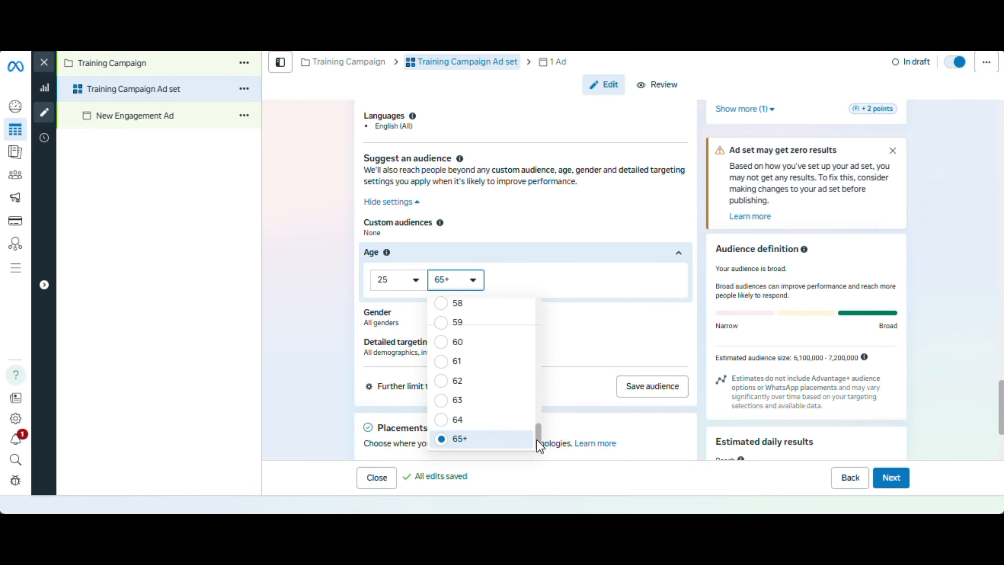
{"action": "left_click_drag", "start_coordinate": [536, 439], "coordinate": [521, 368]}
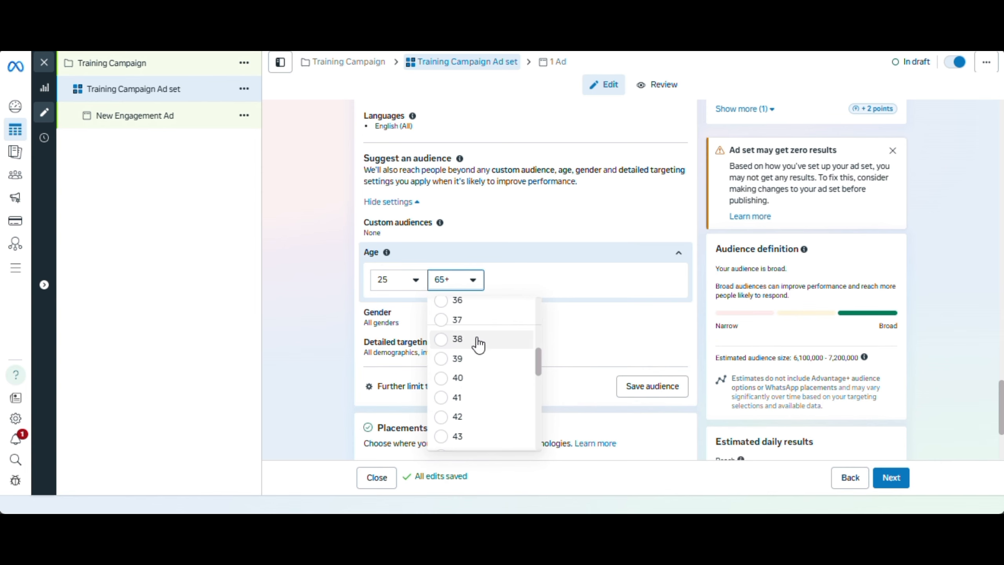
{"action": "left_click", "coordinate": [457, 378]}
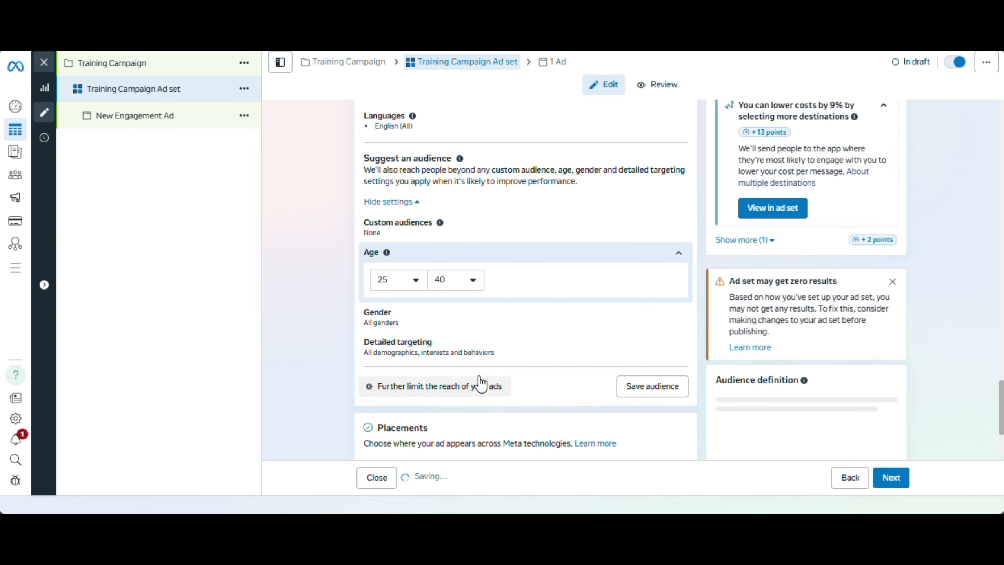
Try the Men option for the suggested audience's gender and restore the selection to All
{"action": "left_click", "coordinate": [677, 322]}
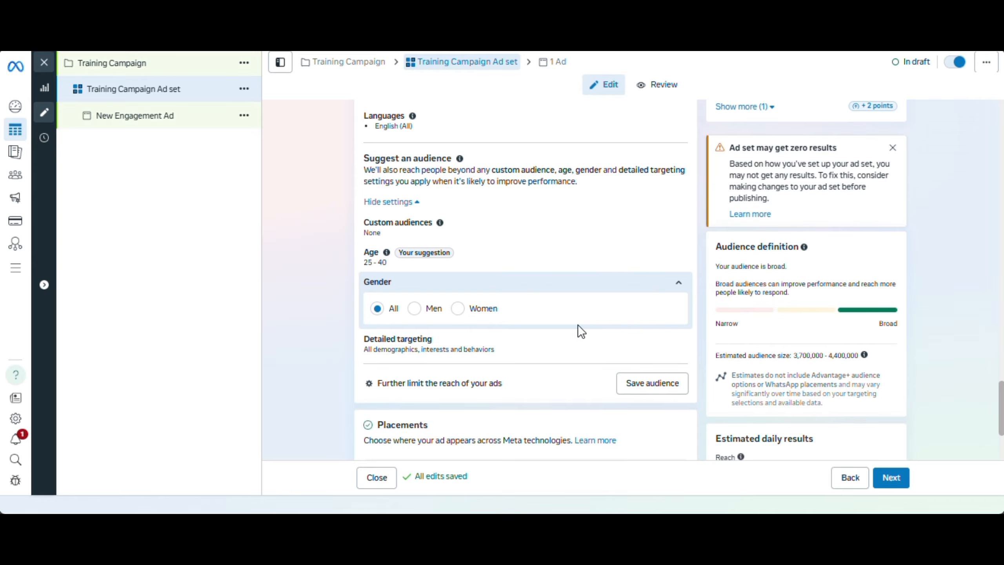
{"action": "left_click", "coordinate": [415, 309]}
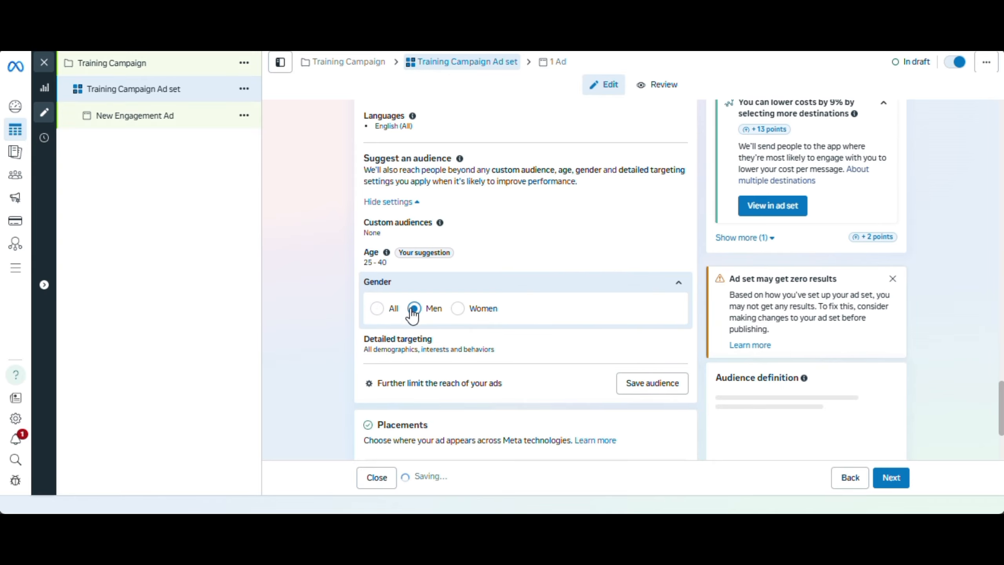
{"action": "left_click", "coordinate": [376, 311]}
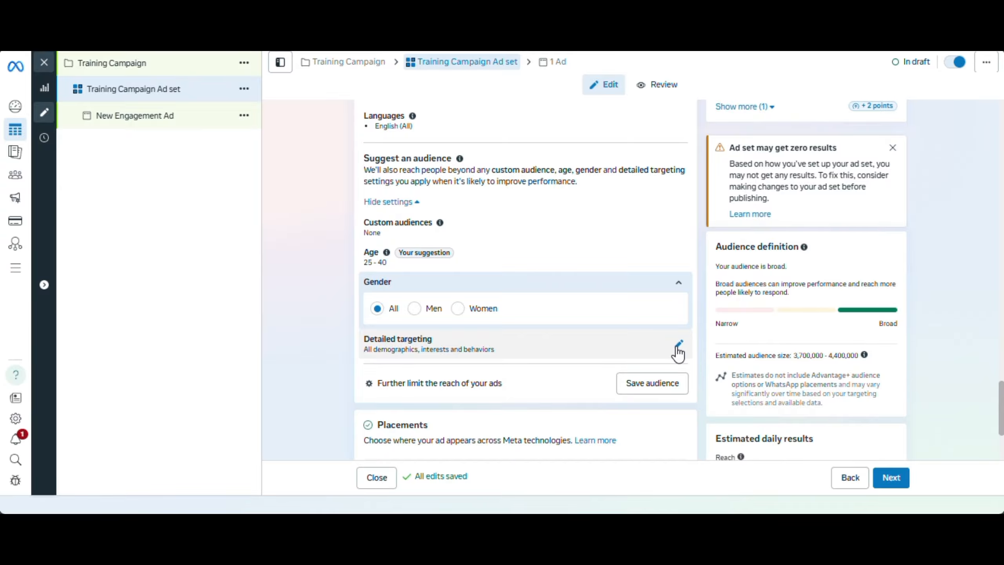
Search detailed targeting for "jewel" and add the Handmade jewelry (jewelry) interest to the suggested audience
{"action": "left_click", "coordinate": [674, 348]}
{"action": "left_click", "coordinate": [545, 353]}
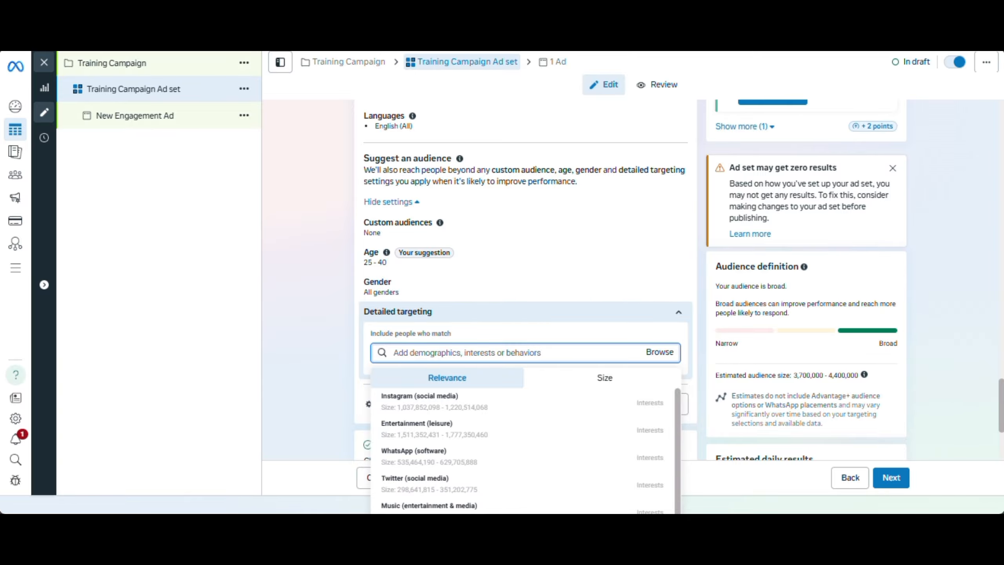
{"action": "scroll", "coordinate": [1000, 403], "scroll_direction": "down", "scroll_amount": 1}
{"action": "scroll", "coordinate": [1000, 404], "scroll_direction": "down", "scroll_amount": 3}
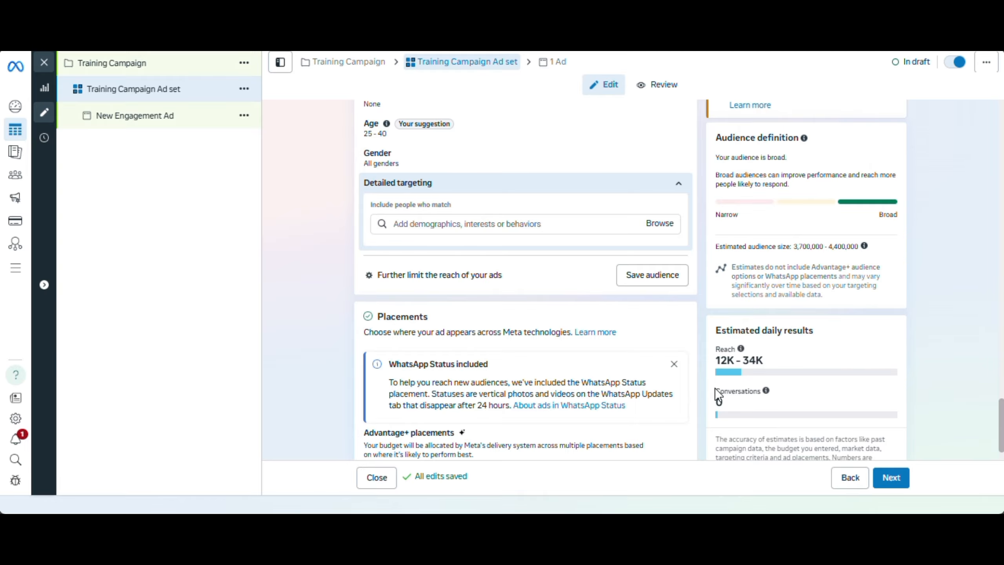
{"action": "left_click", "coordinate": [455, 223]}
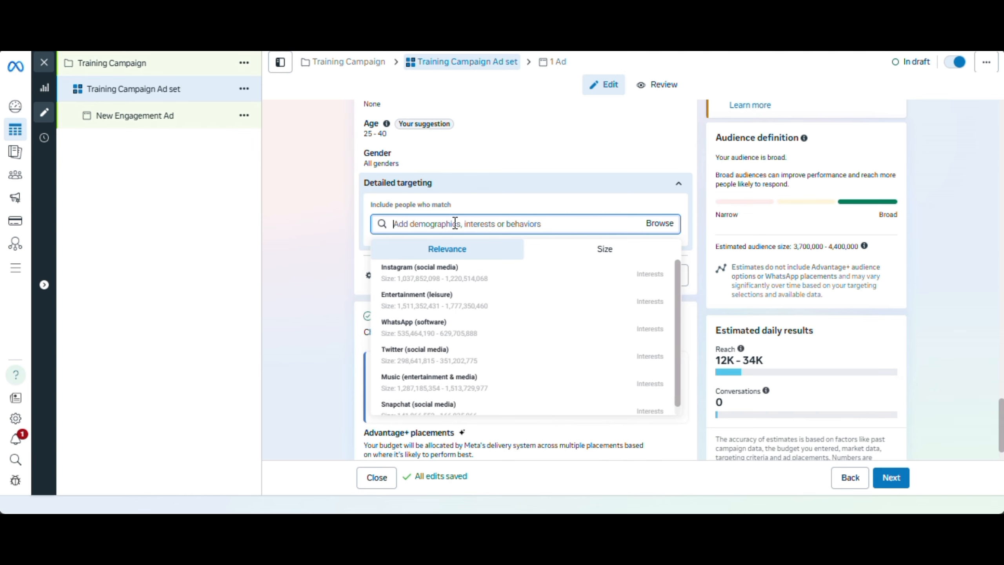
{"action": "type", "text": "jewe"}
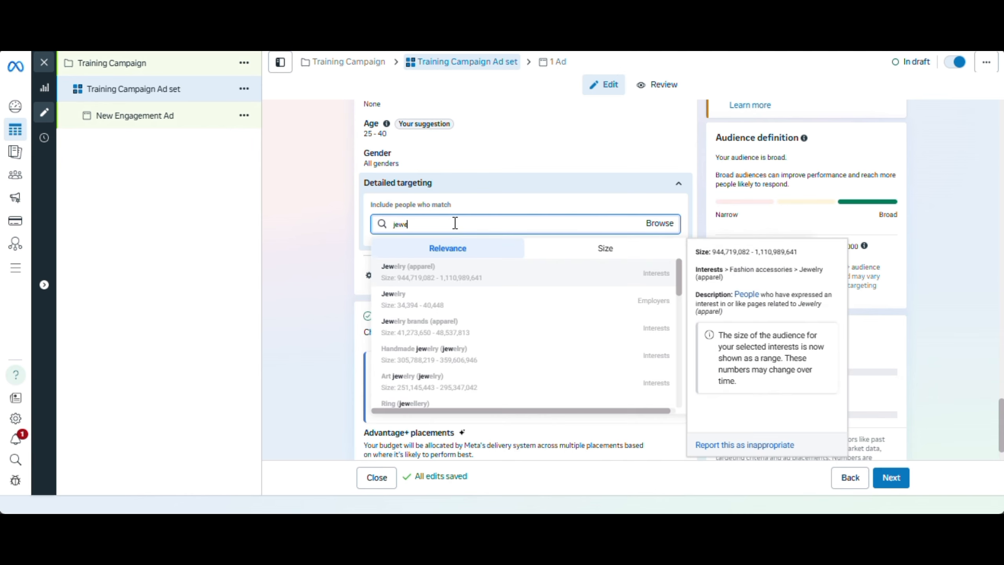
{"action": "type", "text": "l"}
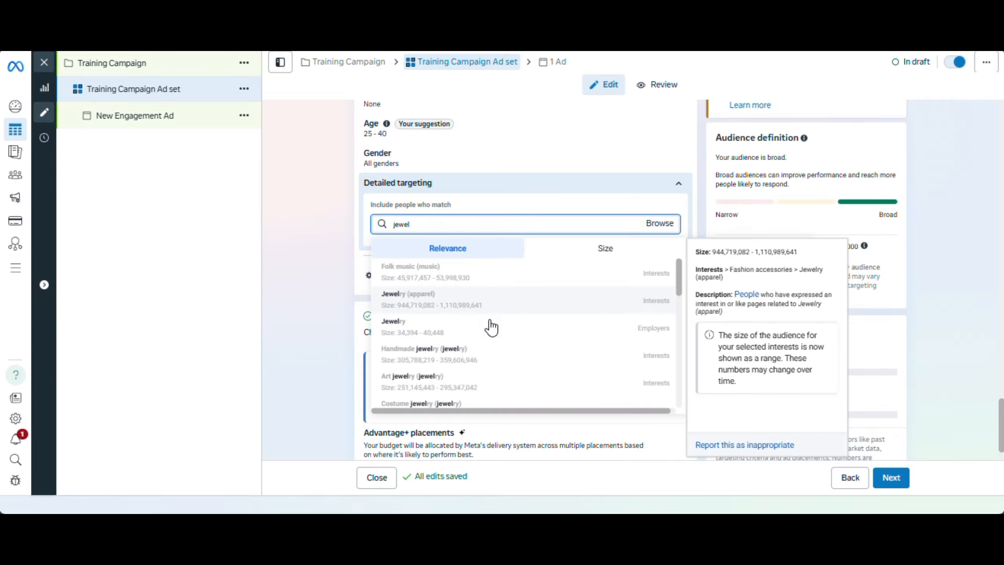
{"action": "left_click", "coordinate": [468, 354]}
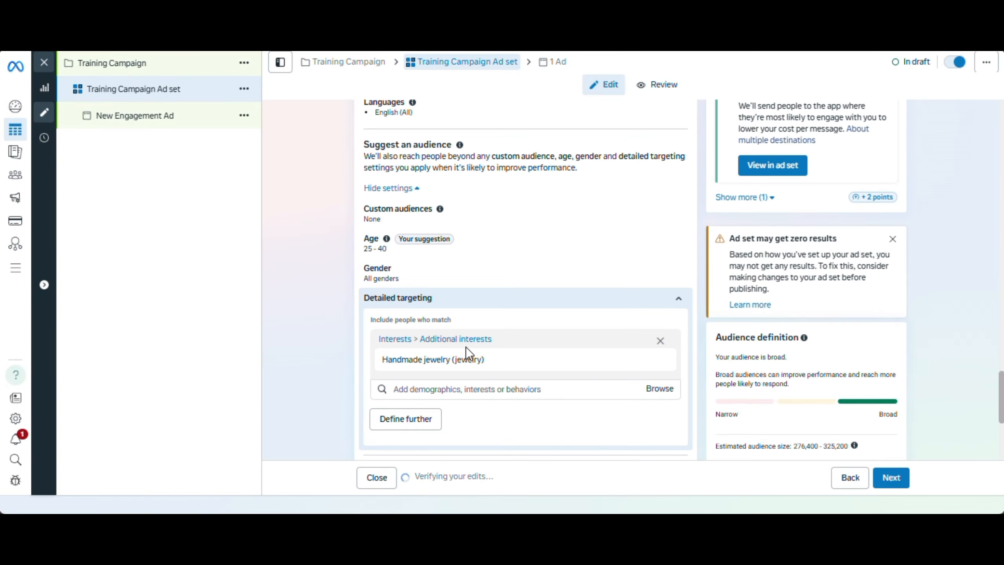
{"action": "mouse_move", "coordinate": [424, 367]}
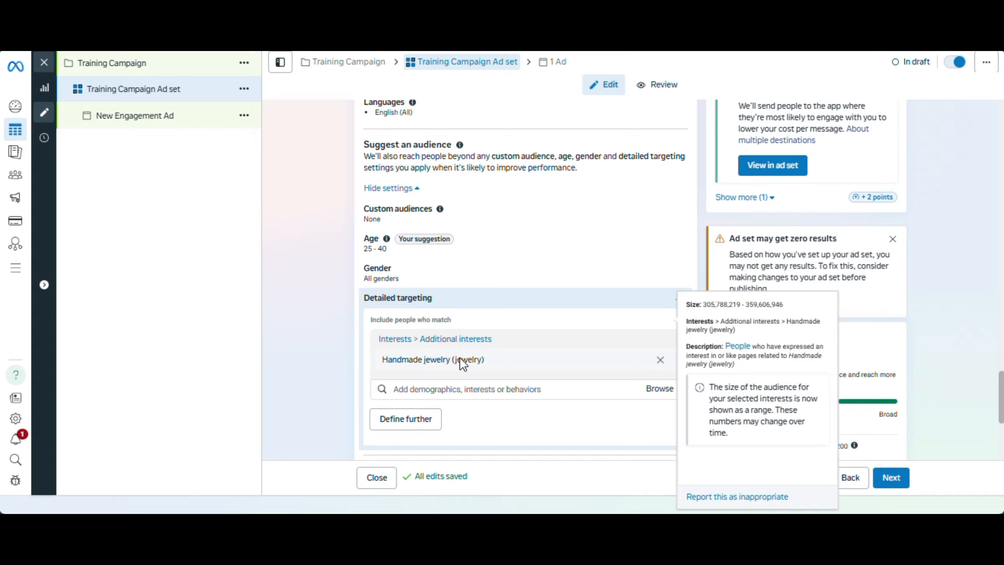
Search detailed targeting for "jewelry" and add the Gold Jewelry (jewelry) interest to the suggested audience
{"action": "left_click", "coordinate": [456, 390]}
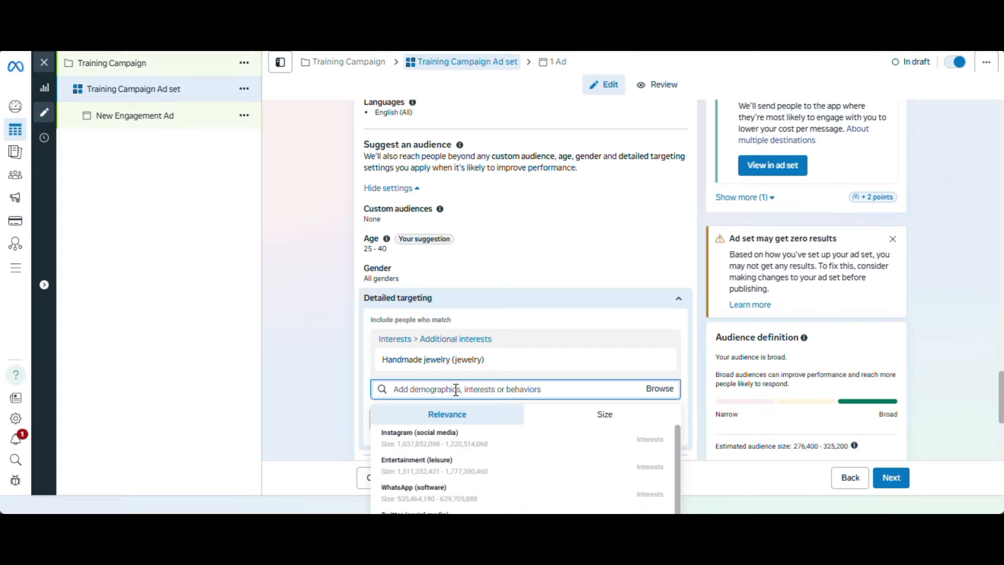
{"action": "type", "text": "je"}
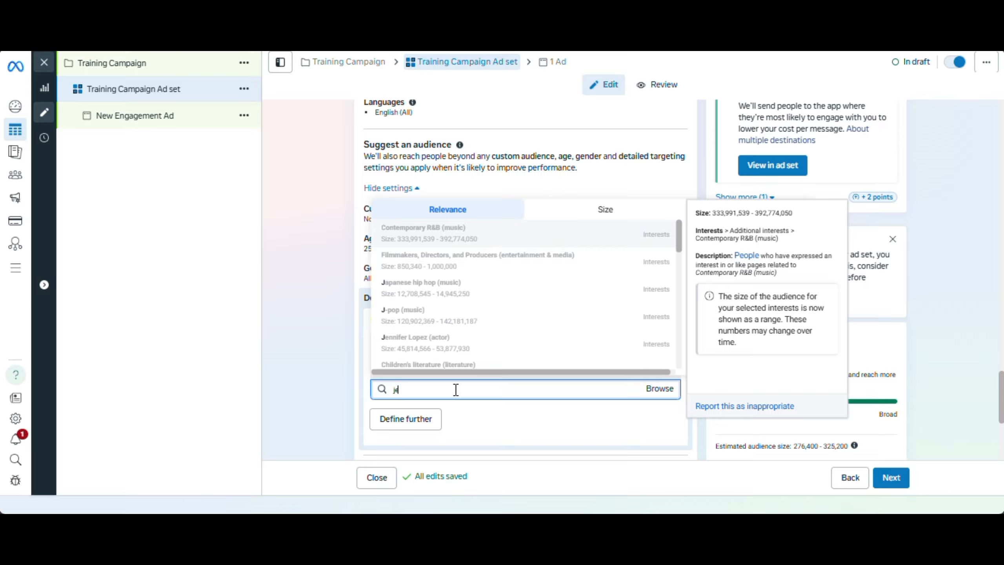
{"action": "type", "text": "wel"}
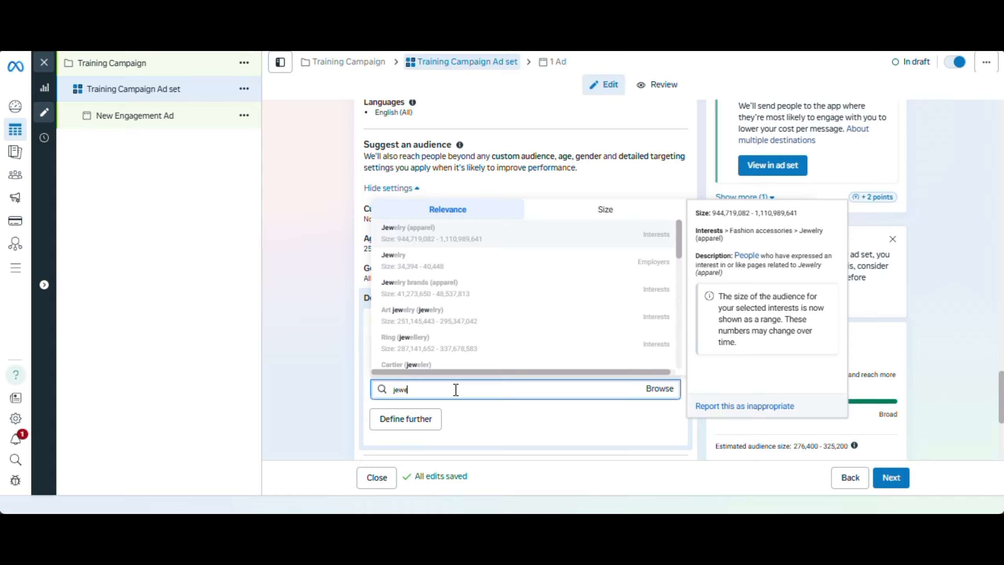
{"action": "type", "text": "lry"}
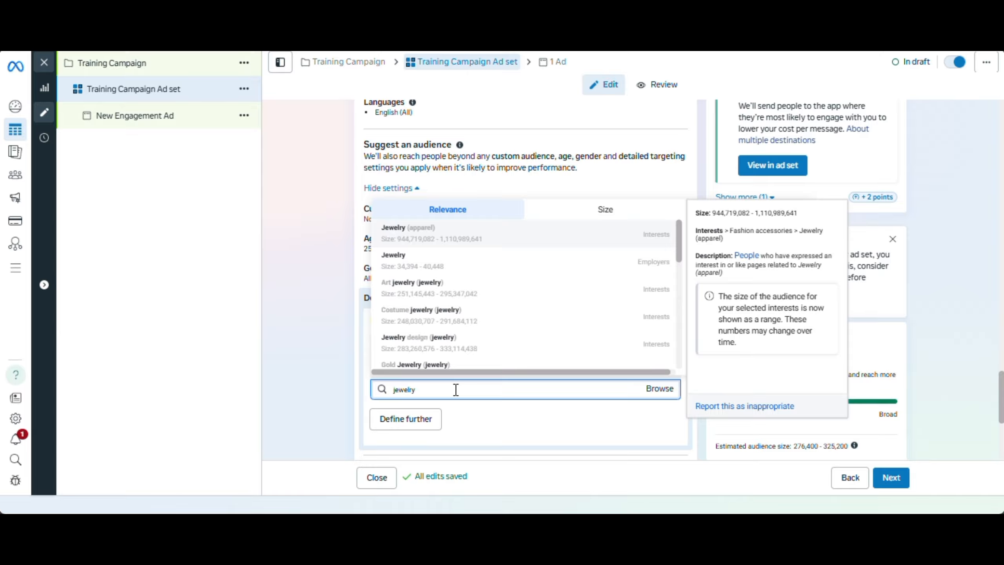
{"action": "scroll", "coordinate": [455, 332], "scroll_direction": "down", "scroll_amount": 1}
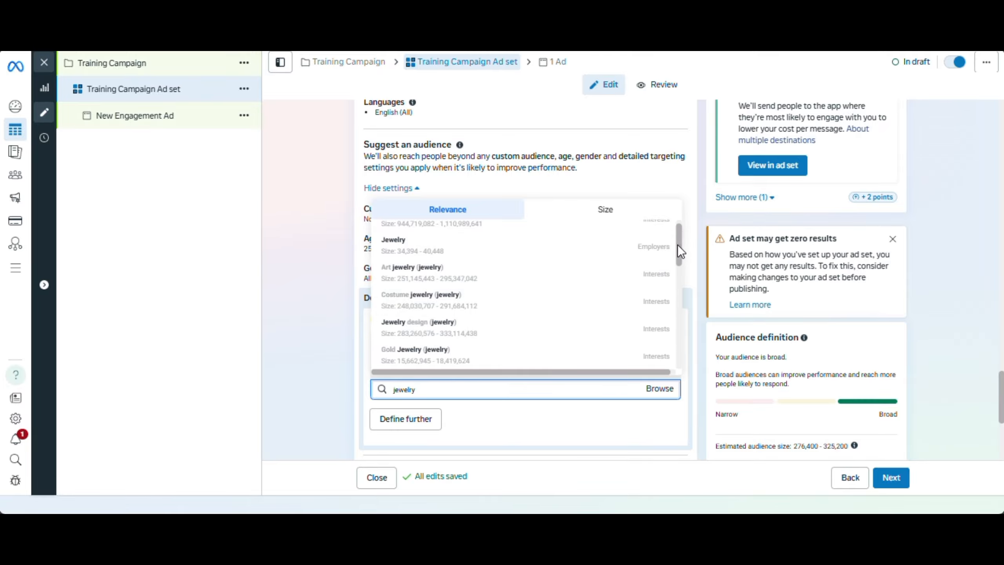
{"action": "left_click_drag", "start_coordinate": [678, 245], "coordinate": [682, 276]}
{"action": "mouse_move", "coordinate": [498, 254]}
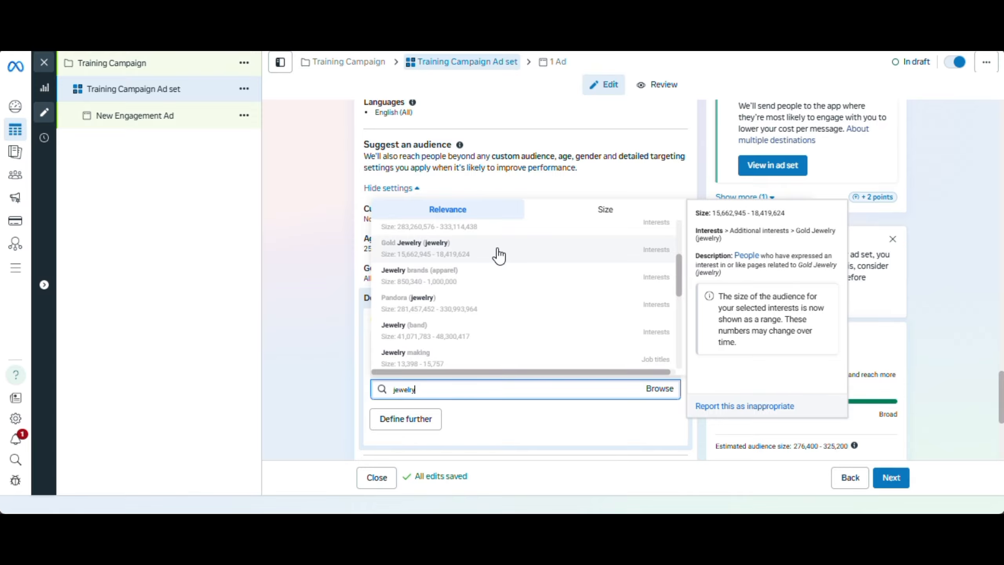
{"action": "left_click", "coordinate": [498, 250]}
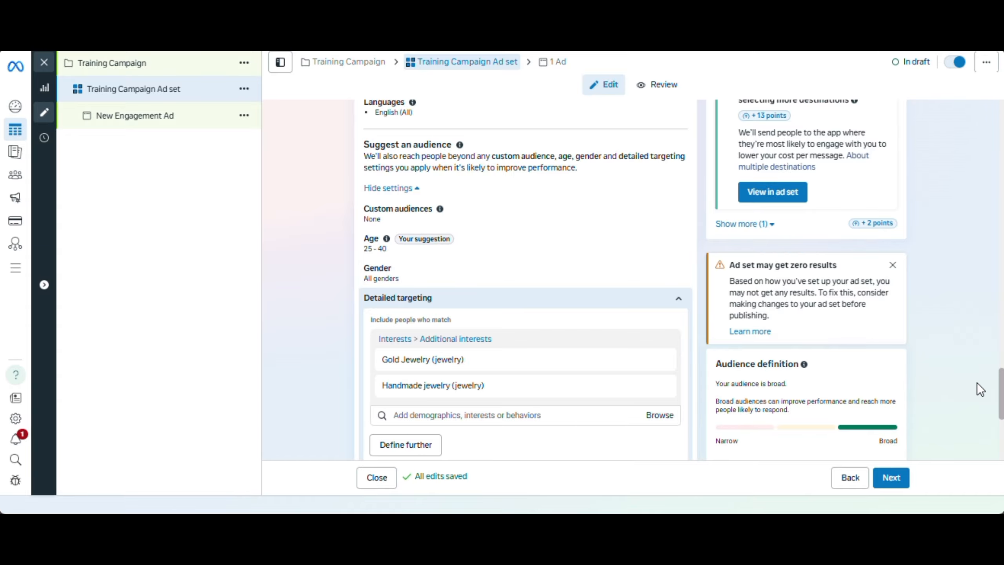
Review the ad set's estimated audience size and its estimated daily reach and conversations
{"action": "mouse_move", "coordinate": [1002, 389]}
{"action": "left_mouse_down"}
{"action": "mouse_move", "coordinate": [1001, 423]}
{"action": "mouse_move", "coordinate": [1001, 409]}
{"action": "left_mouse_up"}
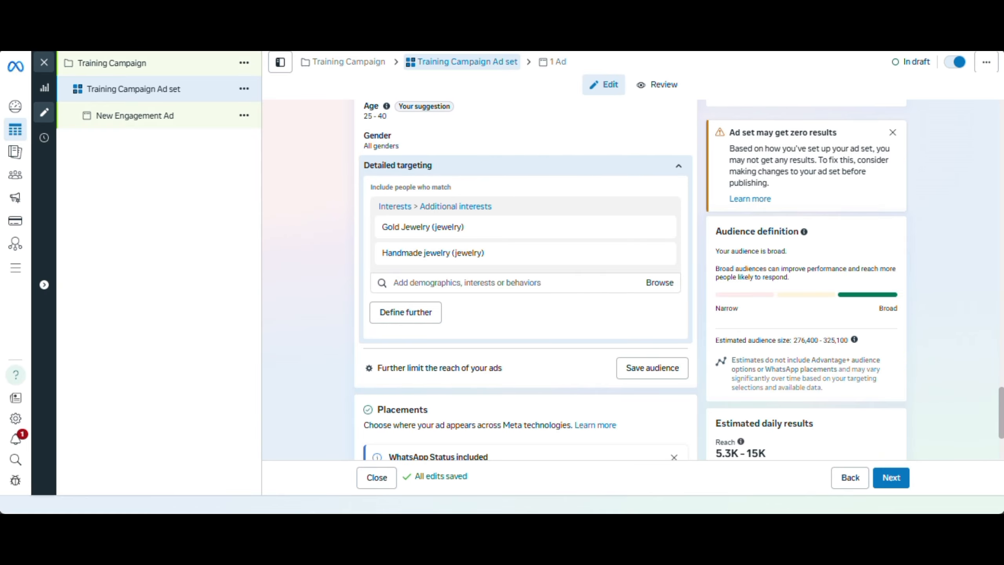
{"action": "scroll", "coordinate": [1002, 431], "scroll_direction": "down", "scroll_amount": 4}
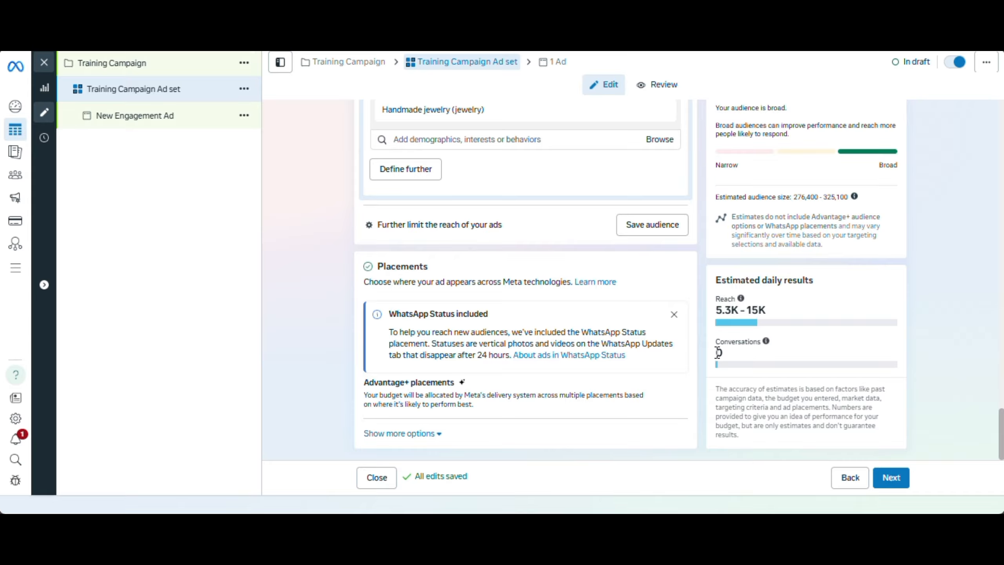
{"action": "mouse_move", "coordinate": [773, 345]}
{"action": "left_click_drag", "start_coordinate": [719, 196], "coordinate": [856, 196]}
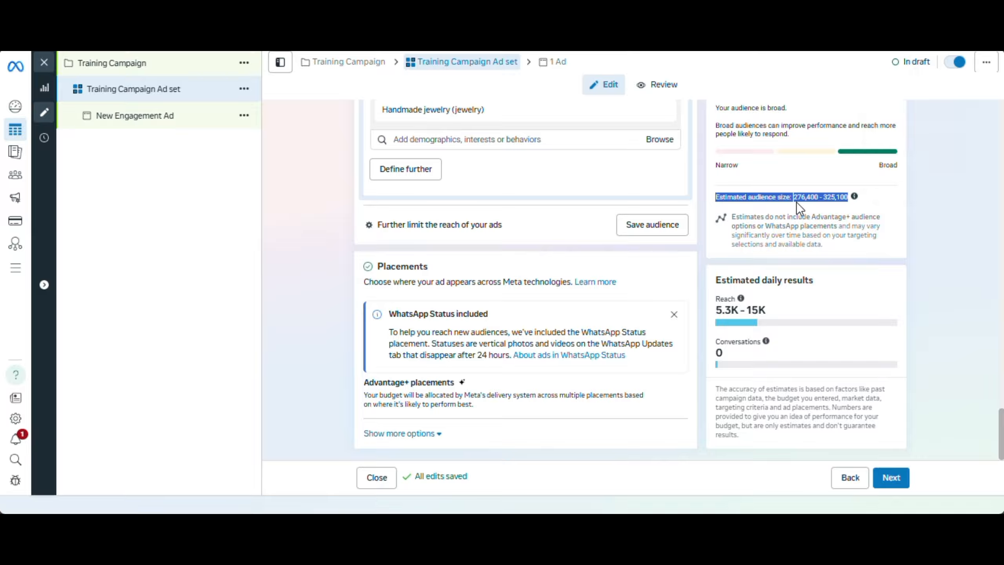
{"action": "left_click", "coordinate": [754, 204]}
{"action": "left_click_drag", "start_coordinate": [715, 197], "coordinate": [804, 201]}
Open the ad set's placement settings for editing and switch from Advantage+ placements to Manual placements
{"action": "mouse_move", "coordinate": [601, 394]}
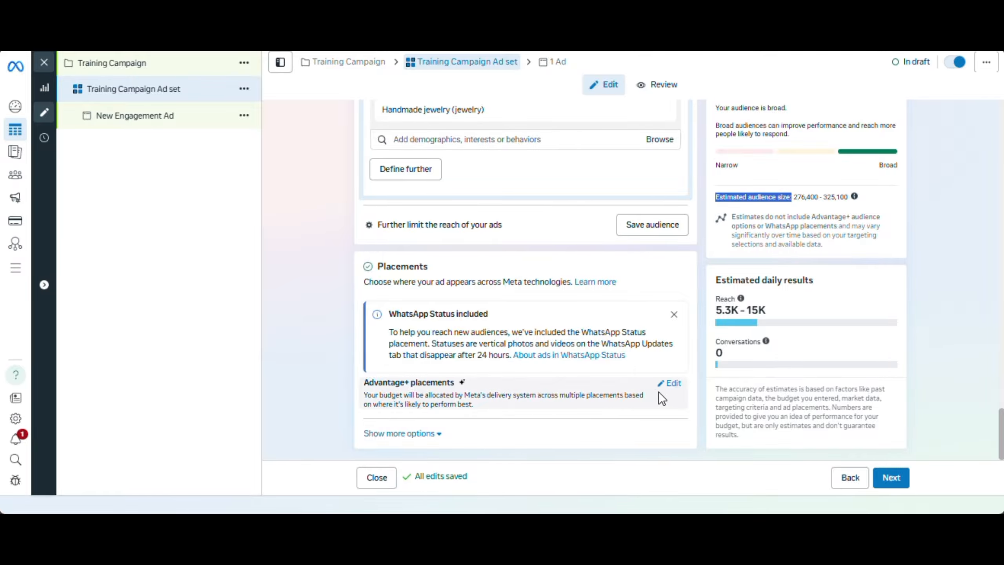
{"action": "left_click", "coordinate": [673, 384]}
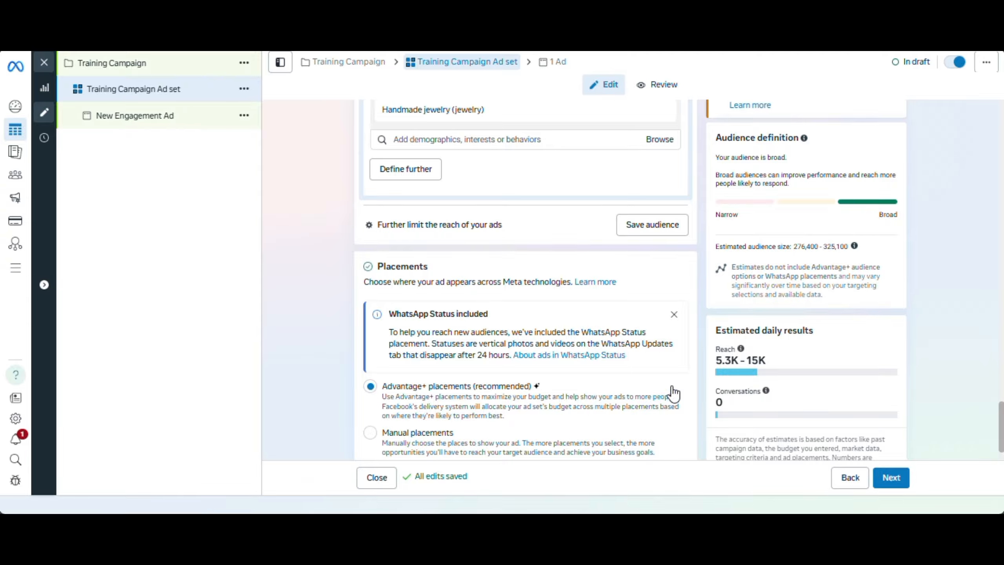
{"action": "scroll", "coordinate": [679, 280], "scroll_direction": "down", "scroll_amount": 2}
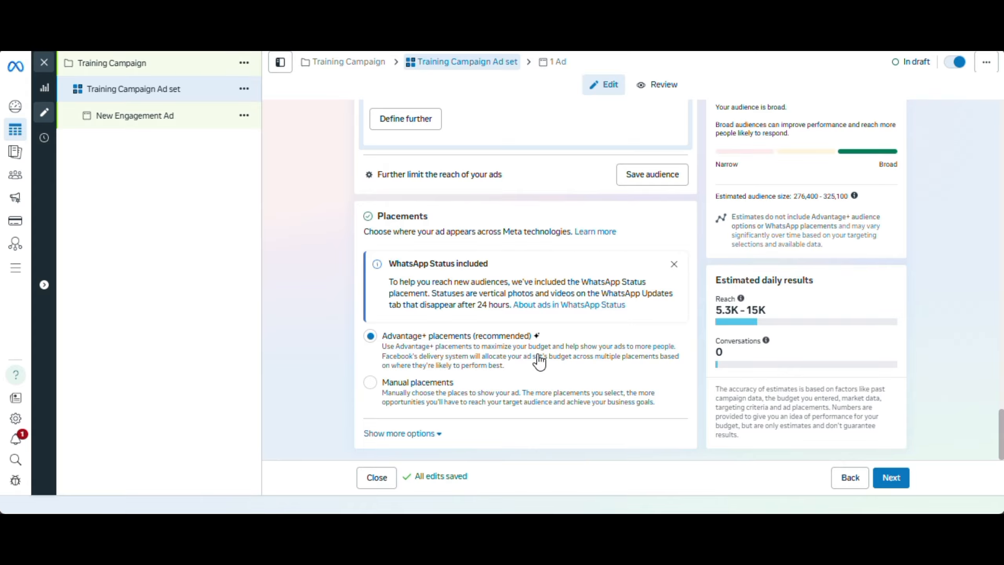
{"action": "left_click", "coordinate": [370, 383]}
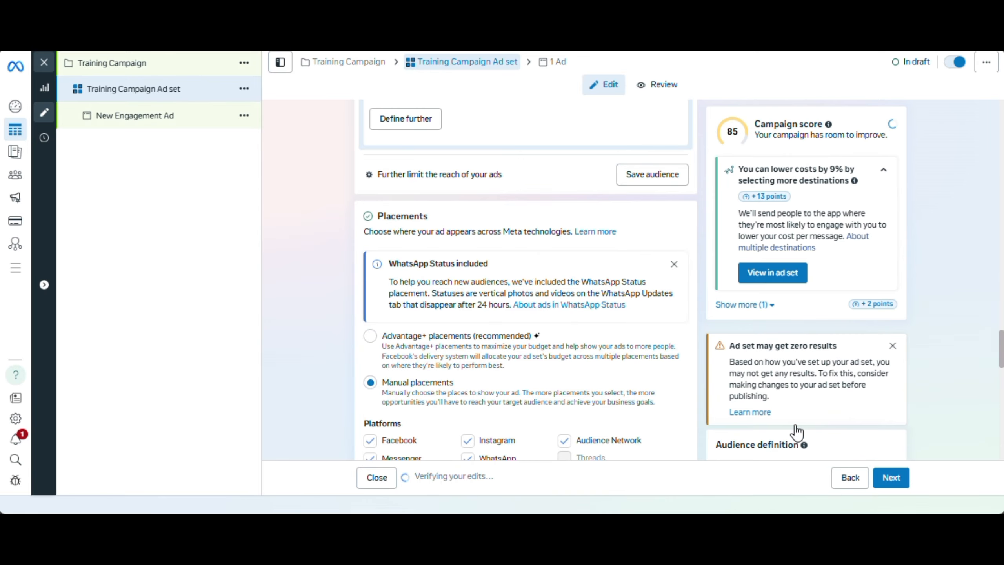
Exclude the Audience Network, Messenger, Facebook and WhatsApp platforms so that only Instagram remains selected
{"action": "scroll", "coordinate": [1002, 381], "scroll_direction": "down", "scroll_amount": 8}
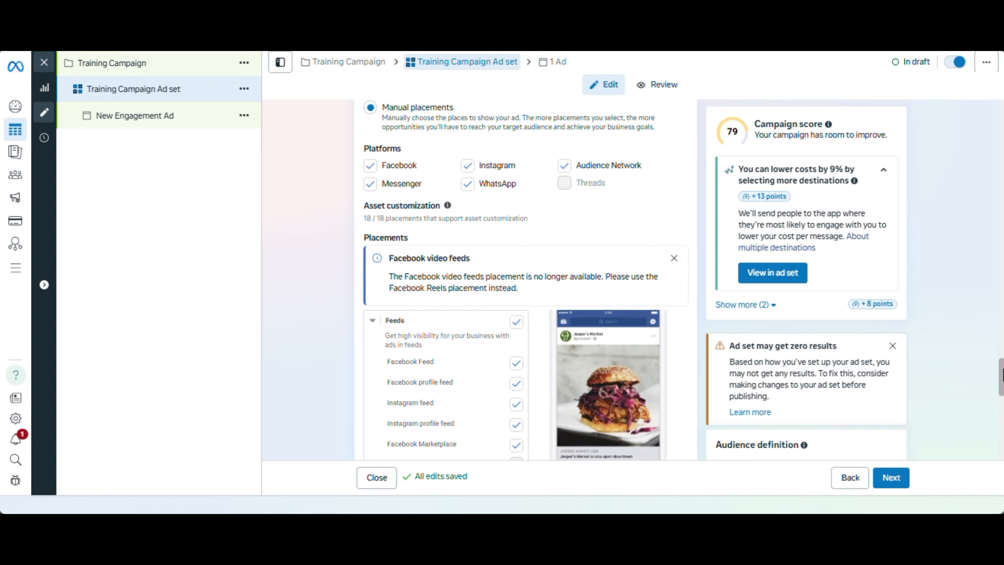
{"action": "scroll", "coordinate": [1002, 378], "scroll_direction": "up", "scroll_amount": 2}
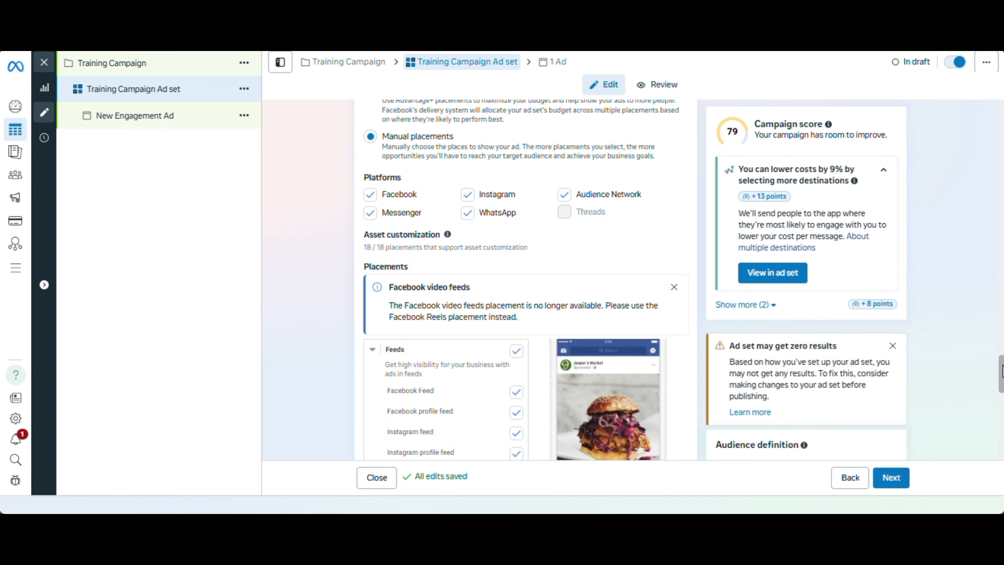
{"action": "scroll", "coordinate": [1003, 372], "scroll_direction": "down", "scroll_amount": 1}
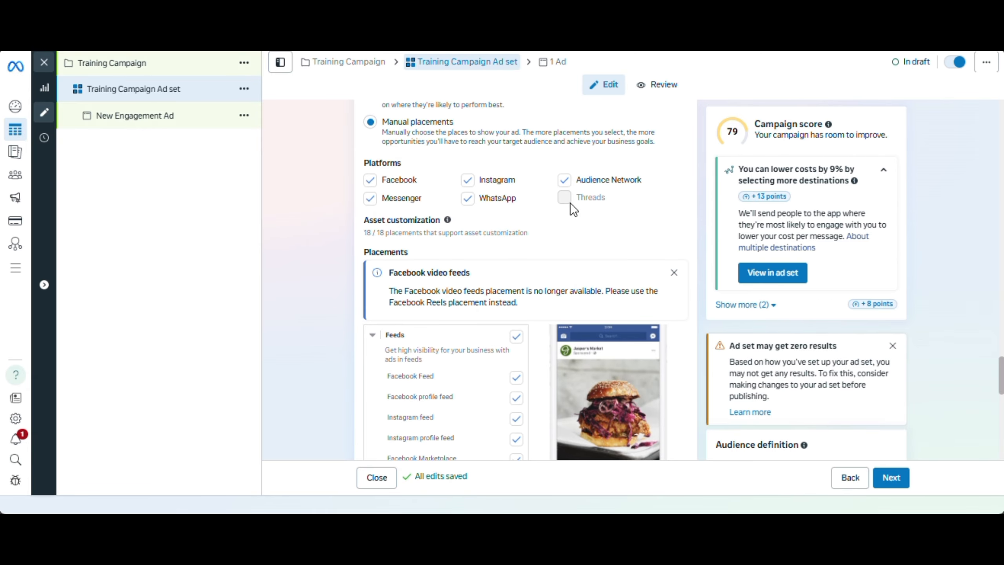
{"action": "left_click", "coordinate": [566, 183]}
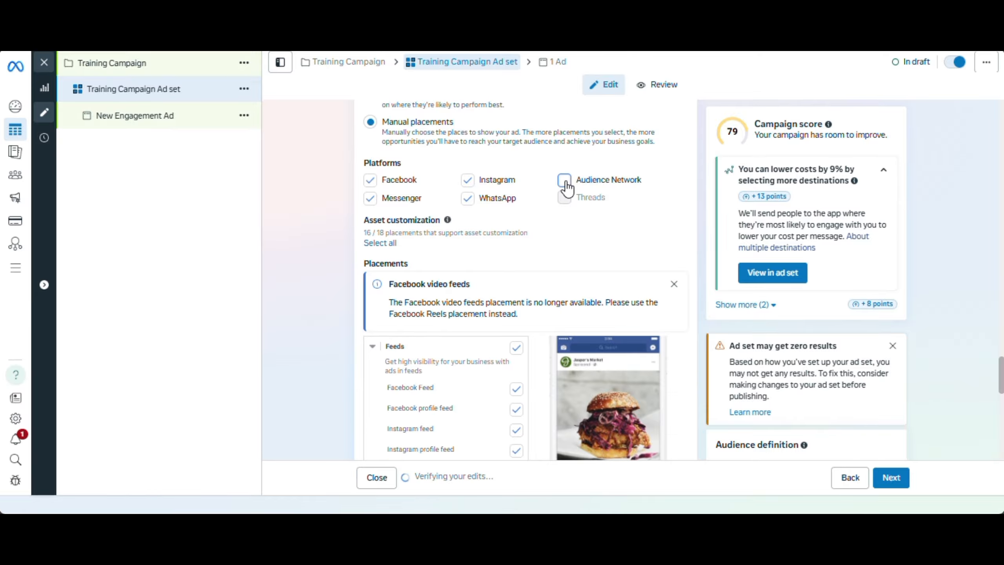
{"action": "left_click", "coordinate": [371, 198]}
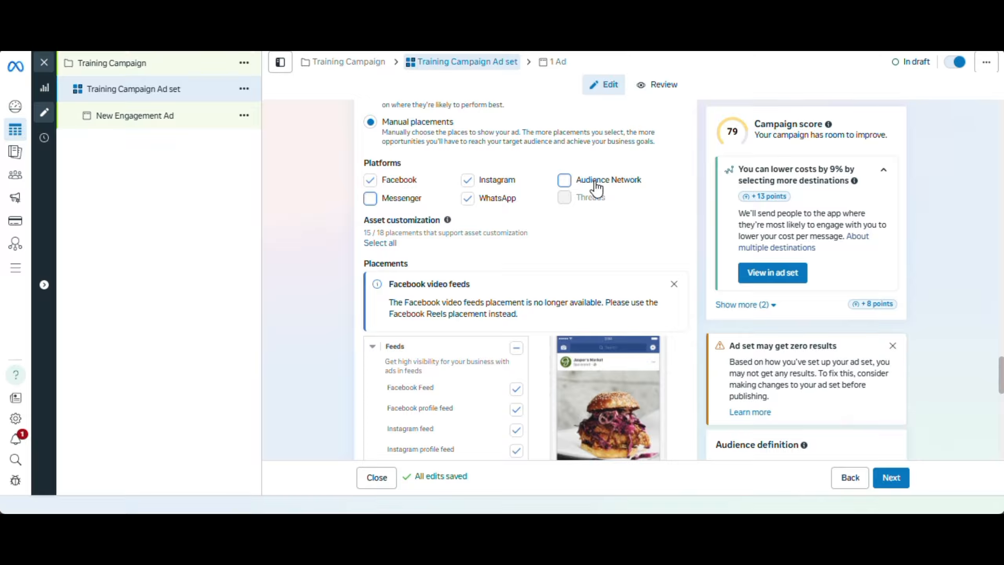
{"action": "left_click", "coordinate": [371, 180]}
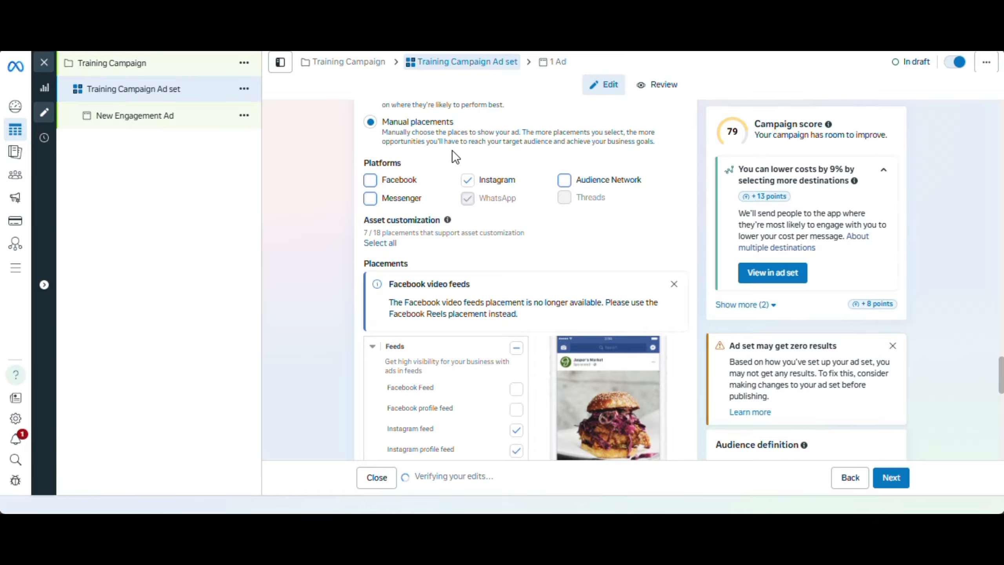
Exclude Instagram Explore home and Instagram Explore from the feed placements, keeping Instagram feed, profile feed, Stories and Reels
{"action": "scroll", "coordinate": [528, 163], "scroll_direction": "down", "scroll_amount": 1}
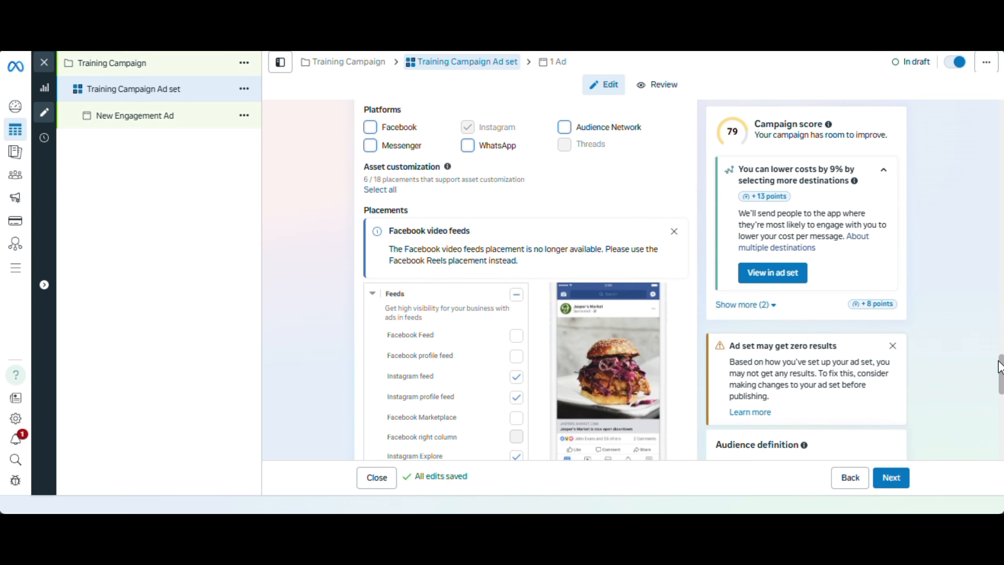
{"action": "left_click_drag", "start_coordinate": [1001, 371], "coordinate": [1002, 391]}
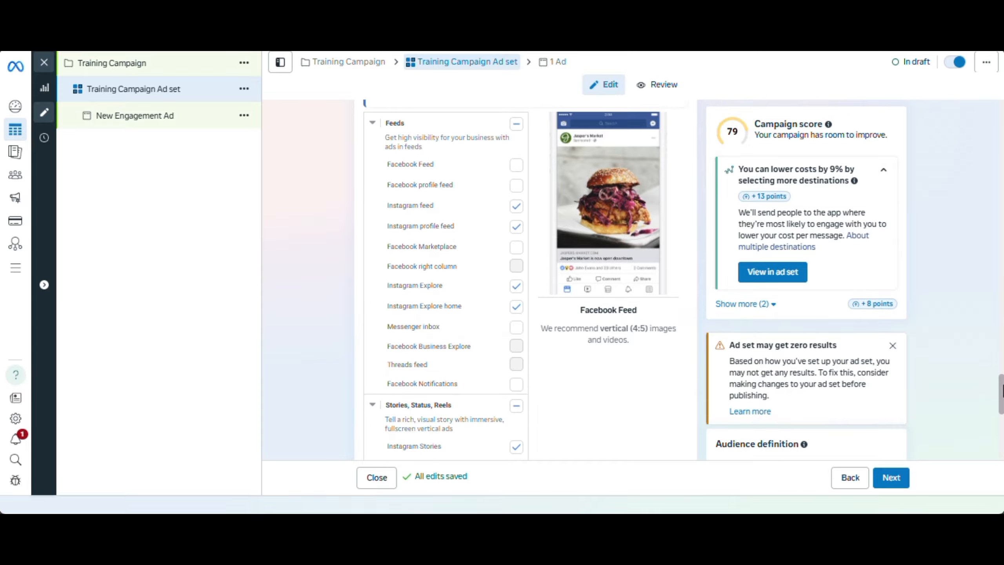
{"action": "left_click", "coordinate": [516, 307]}
{"action": "left_click", "coordinate": [516, 286]}
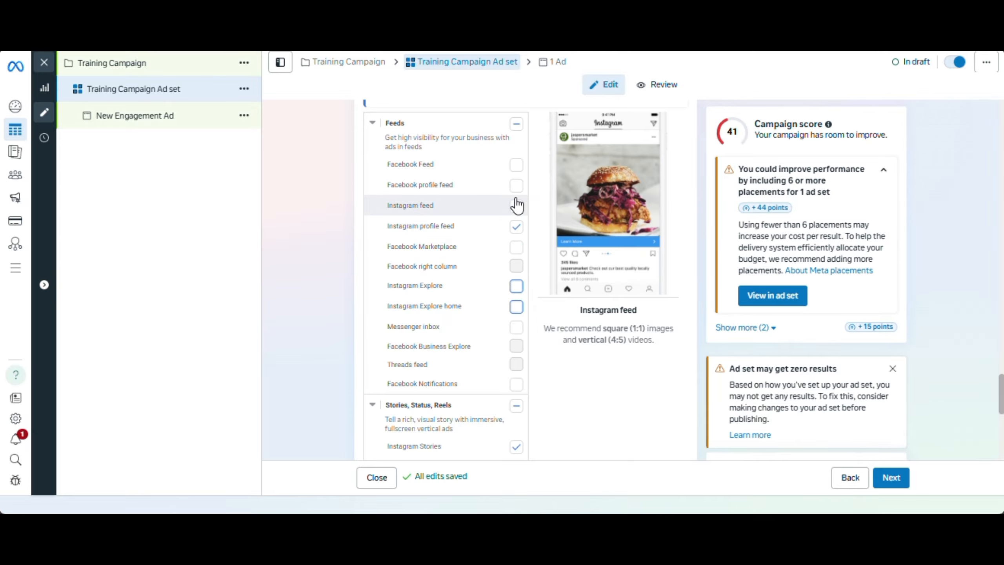
{"action": "scroll", "coordinate": [521, 282], "scroll_direction": "up", "scroll_amount": 3}
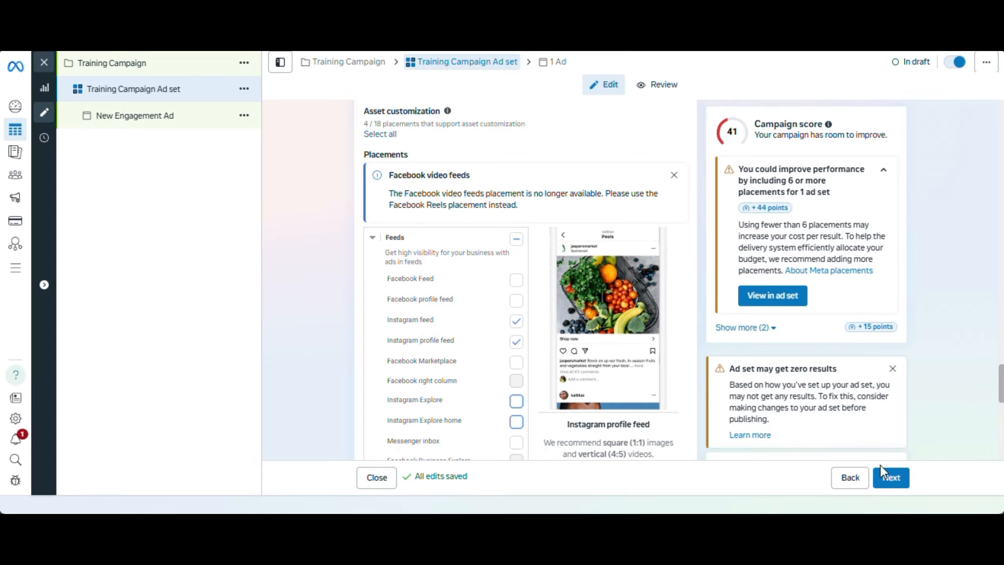
{"action": "left_click_drag", "start_coordinate": [1002, 384], "coordinate": [1002, 418]}
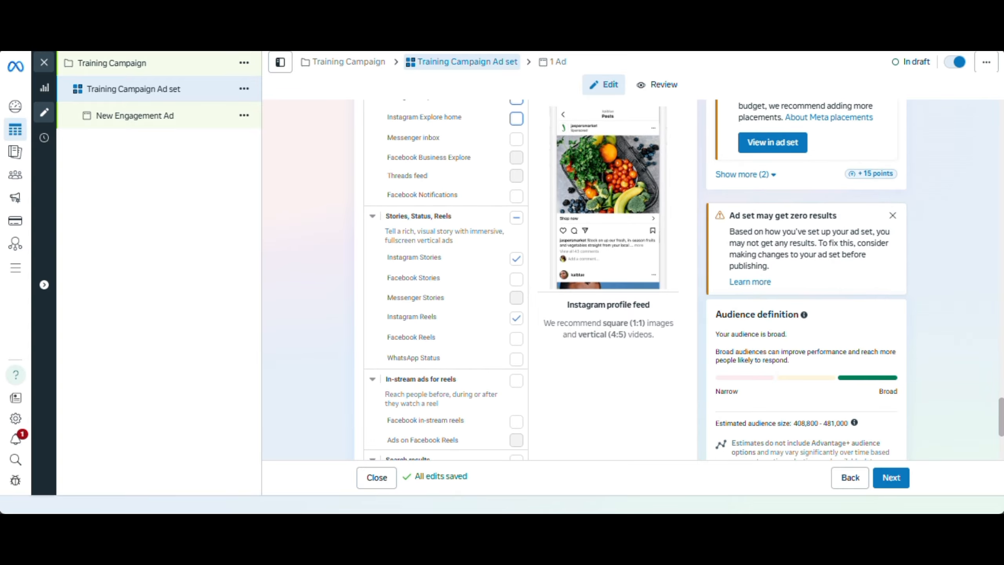
Continue to the ad level and rename the ad as Training Campaign Creative
{"action": "left_click", "coordinate": [894, 478]}
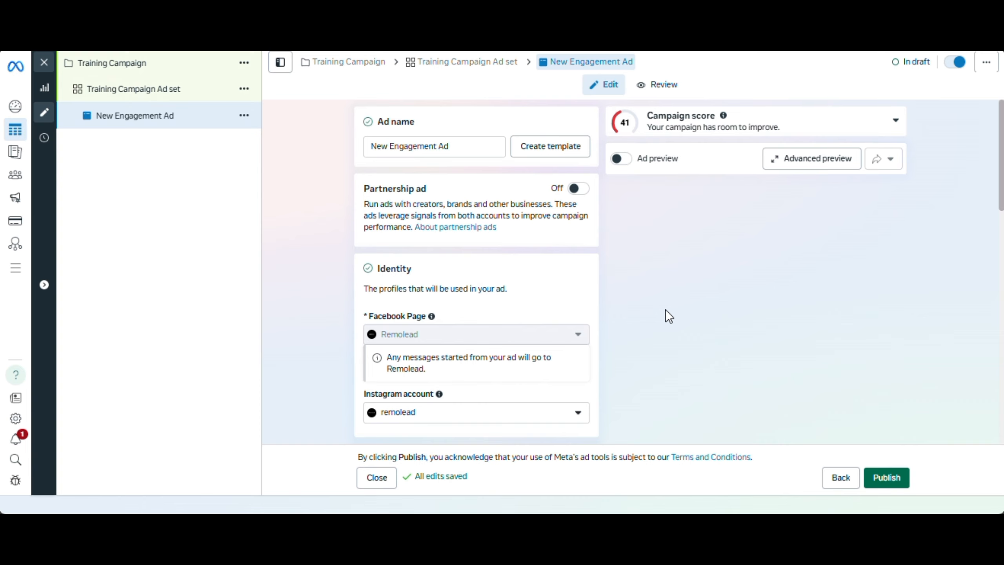
{"action": "left_click", "coordinate": [456, 143]}
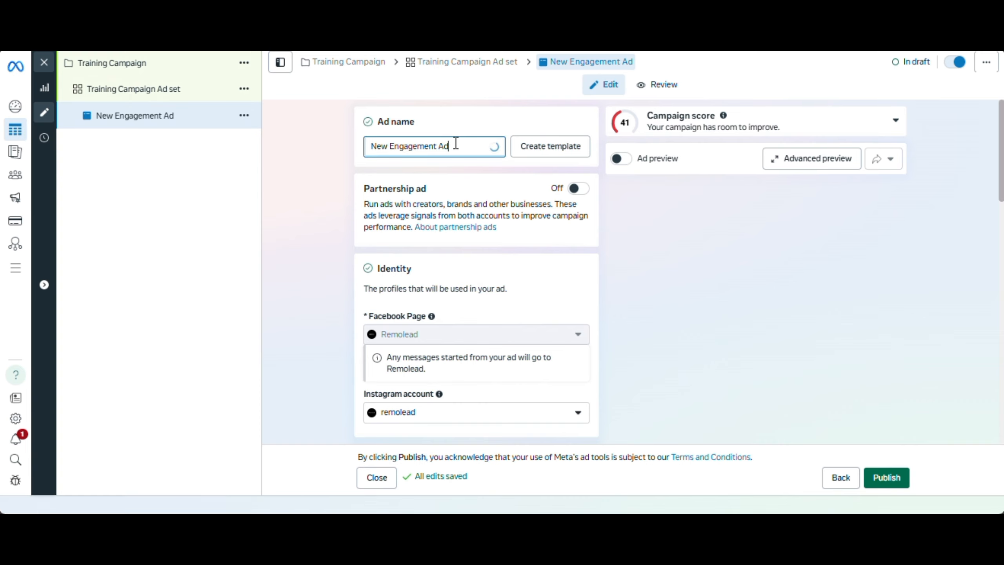
{"action": "left_click_drag", "start_coordinate": [456, 143], "coordinate": [368, 156]}
{"action": "type", "text": "TR"}
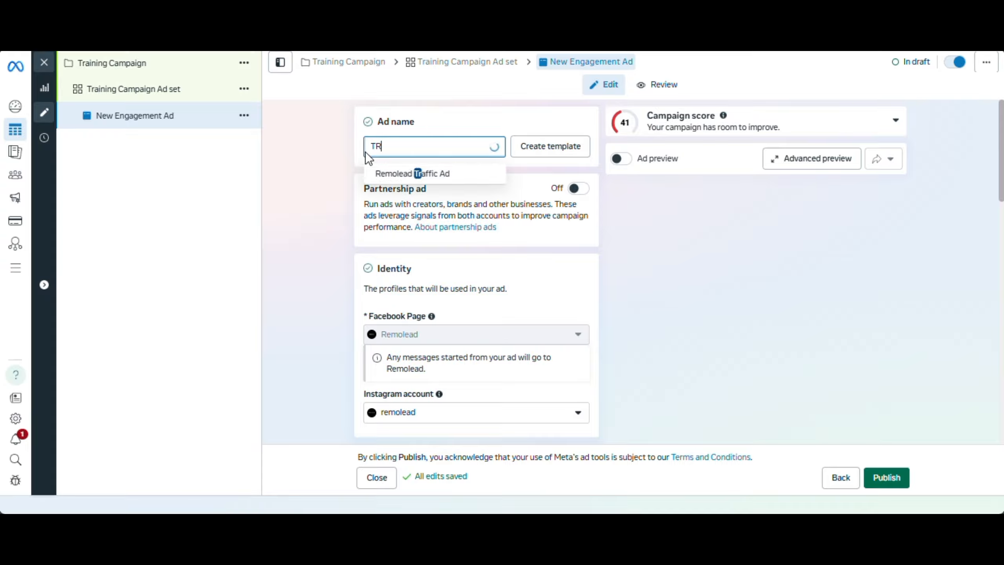
{"action": "key", "text": "BackSpace"}
{"action": "type", "text": "raingi"}
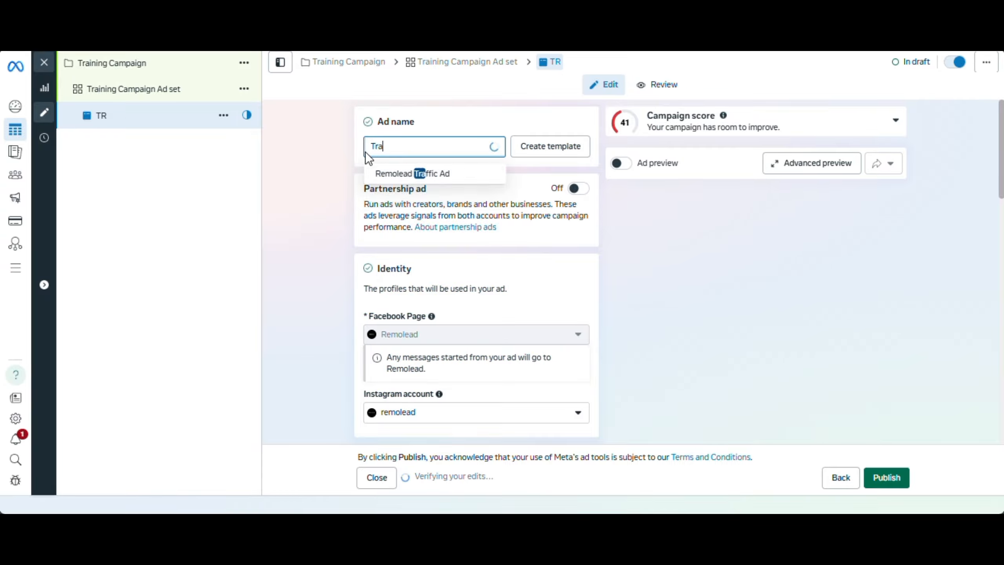
{"action": "key", "text": "BackSpace"}
{"action": "key", "text": "BackSpace"}
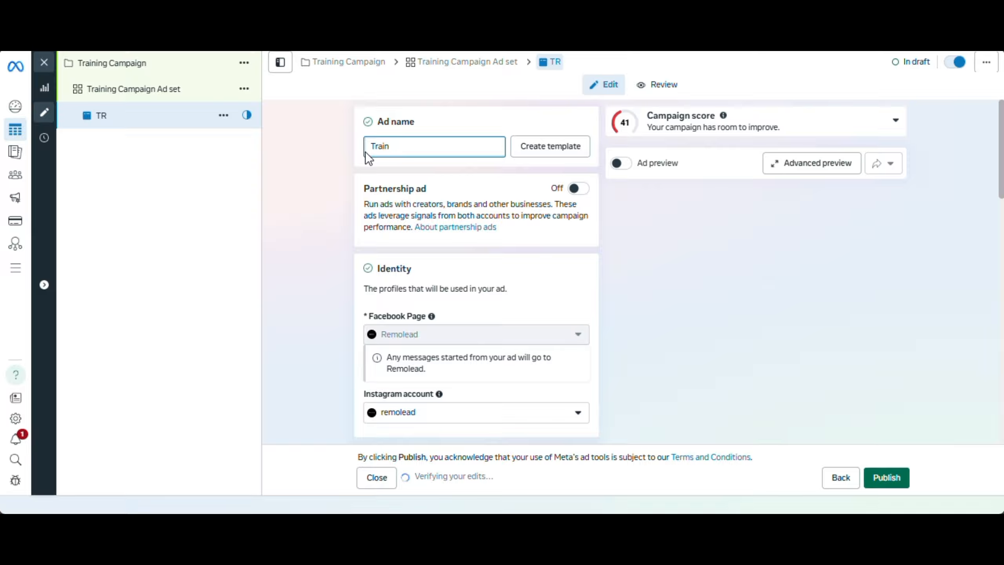
{"action": "type", "text": "ing"}
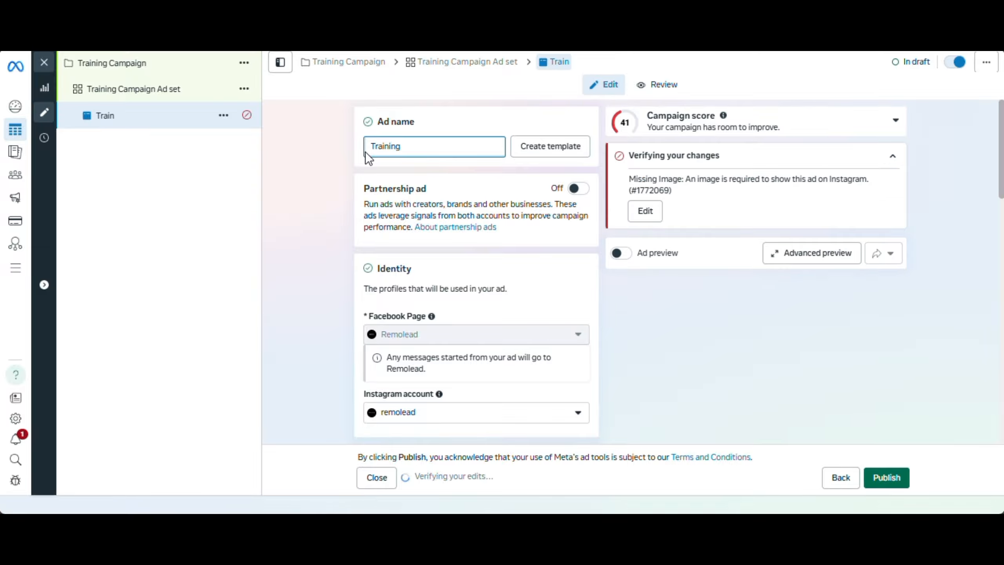
{"action": "type", "text": " Camoai"}
{"action": "key", "text": "BackSpace"}
{"action": "key", "text": "BackSpace"}
{"action": "key", "text": "BackSpace"}
{"action": "type", "text": "paign"}
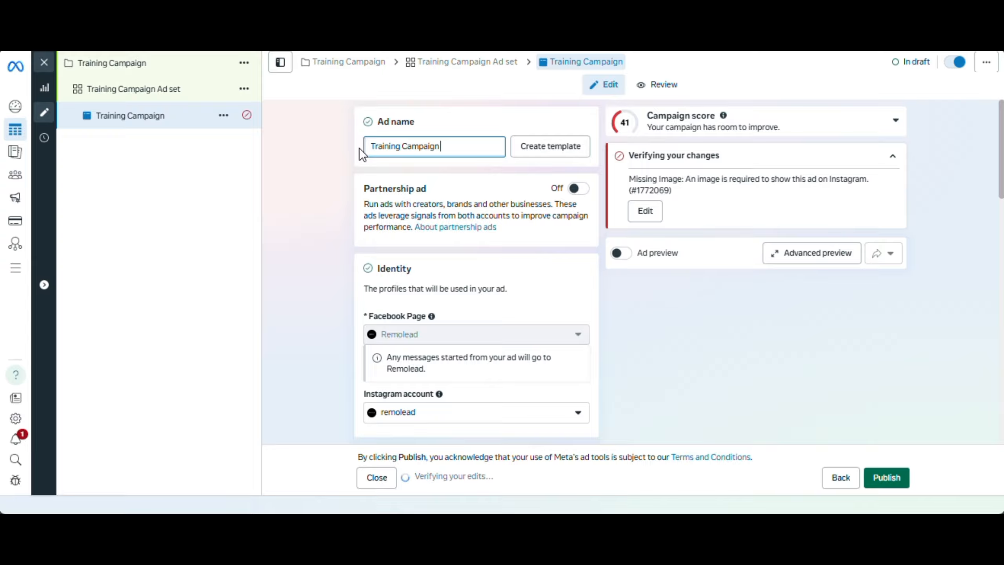
{"action": "type", "text": " Creative"}
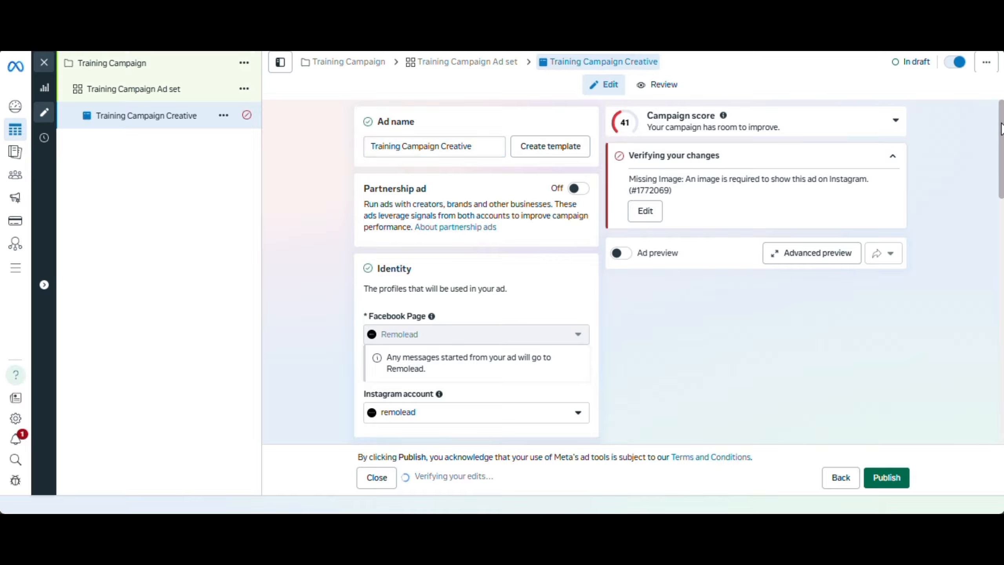
Switch the ad format to Carousel and return it to Single image or video
{"action": "scroll", "coordinate": [476, 277], "scroll_direction": "down", "scroll_amount": 3}
{"action": "scroll", "coordinate": [666, 186], "scroll_direction": "up", "scroll_amount": 2}
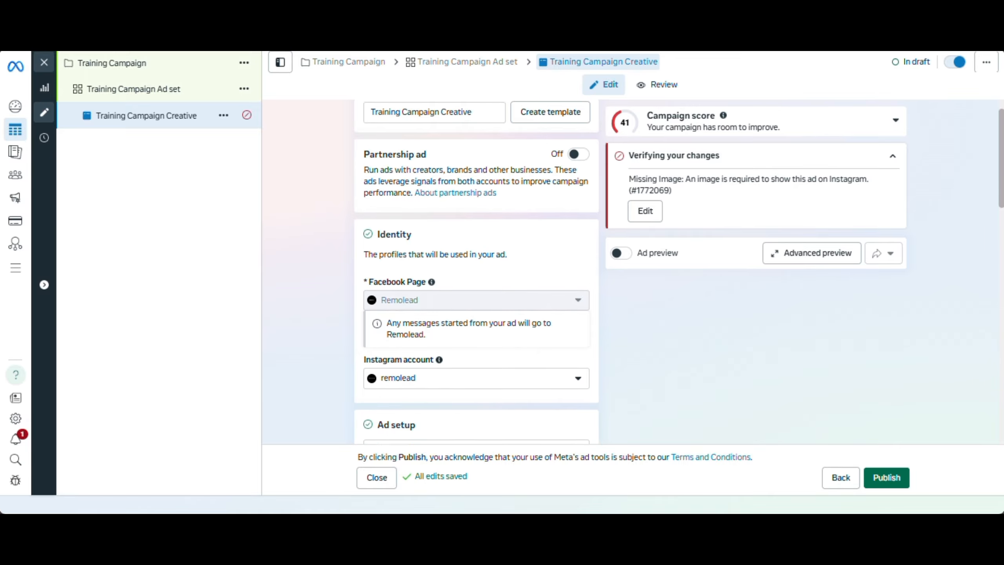
{"action": "scroll", "coordinate": [665, 187], "scroll_direction": "down", "scroll_amount": 4}
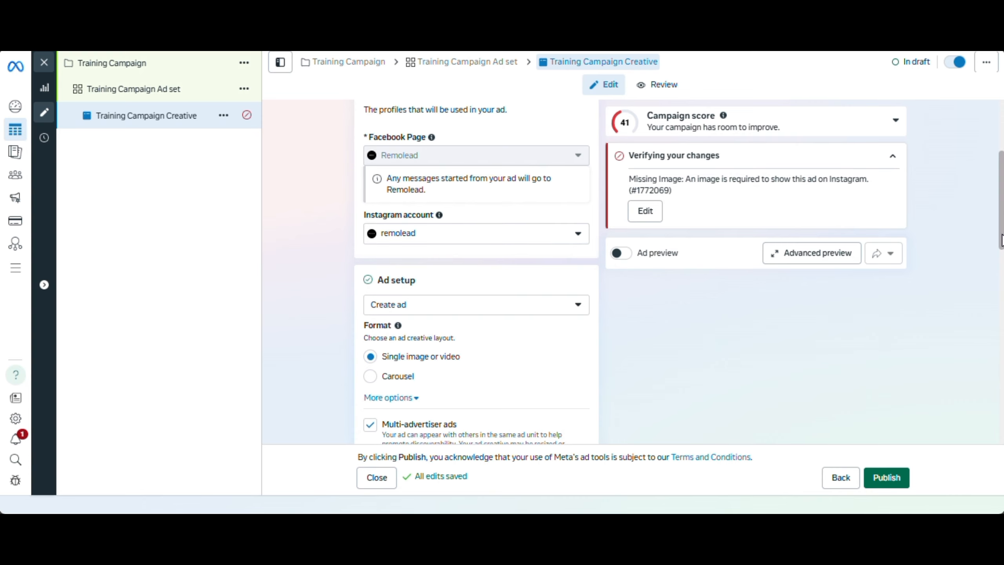
{"action": "scroll", "coordinate": [1002, 241], "scroll_direction": "down", "scroll_amount": 2}
{"action": "scroll", "coordinate": [1003, 240], "scroll_direction": "down", "scroll_amount": 2}
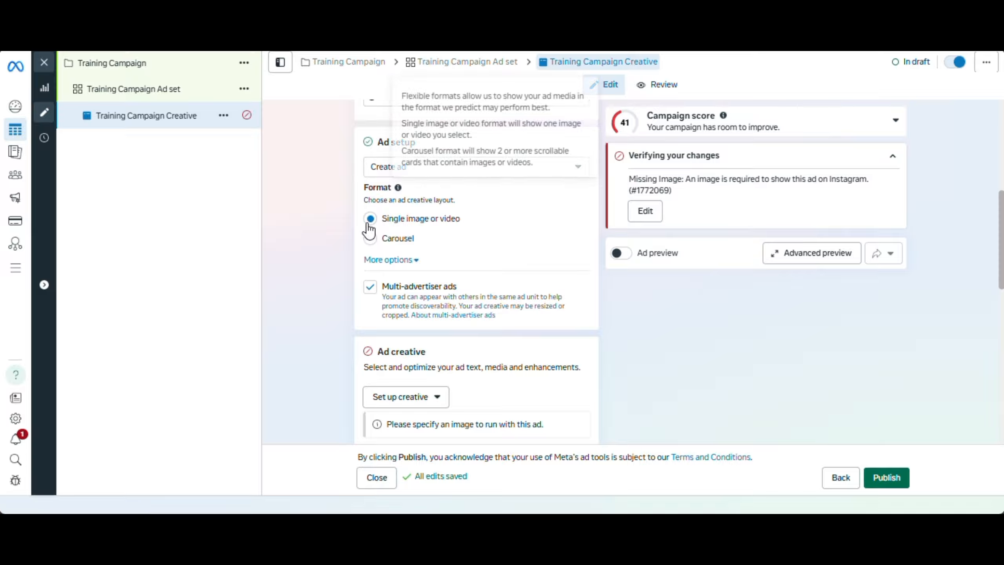
{"action": "left_click", "coordinate": [370, 240]}
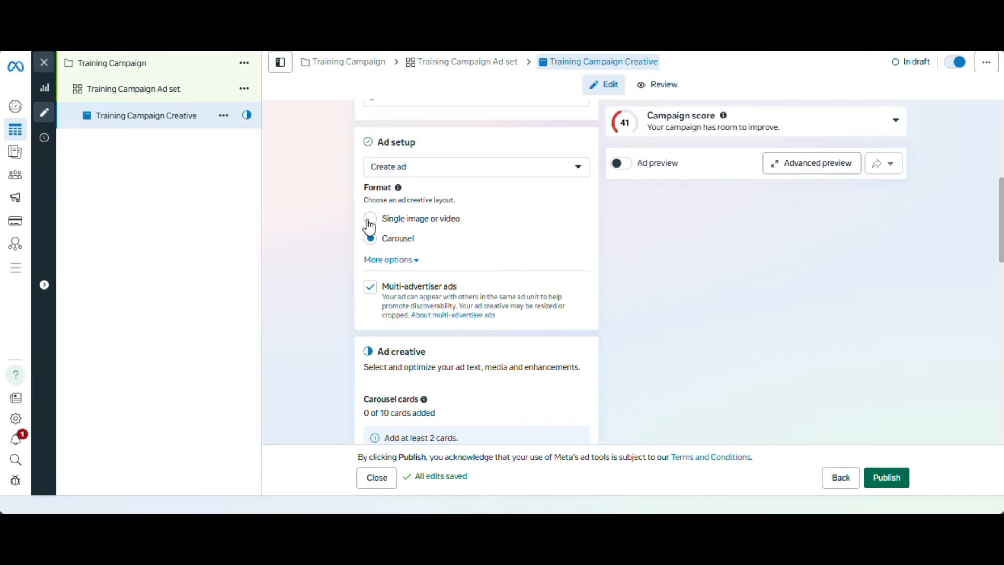
{"action": "left_click", "coordinate": [370, 219]}
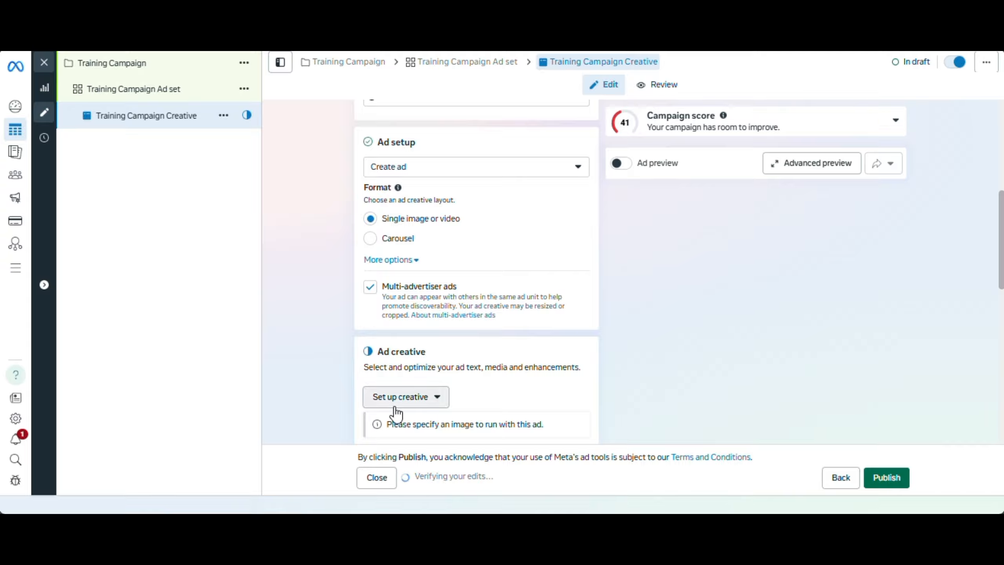
Set up an image ad creative with the 1440 × 1440 Curiosità image from the Remolead page, keeping the original square and vertical crops
{"action": "scroll", "coordinate": [986, 333], "scroll_direction": "down", "scroll_amount": 5}
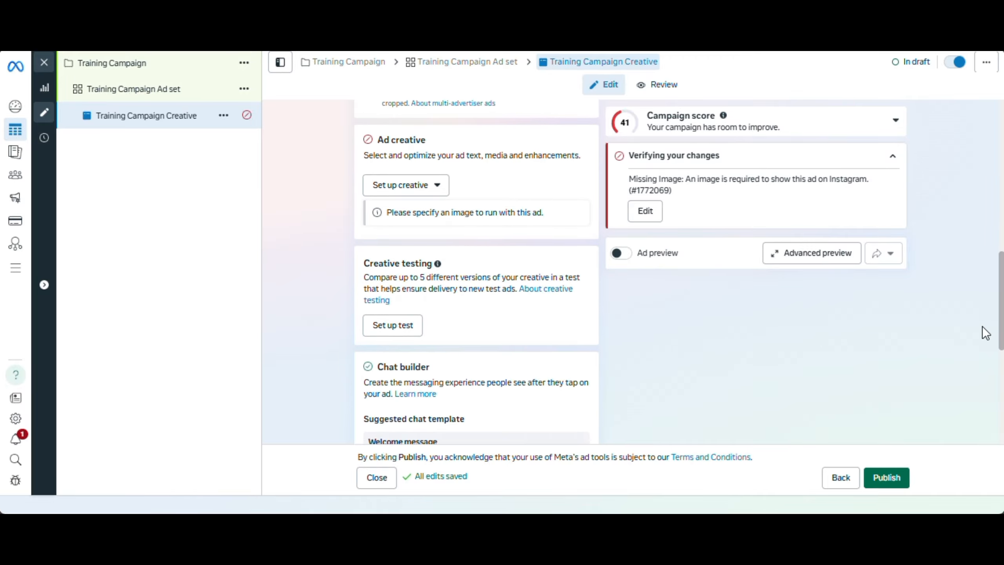
{"action": "left_click", "coordinate": [402, 186]}
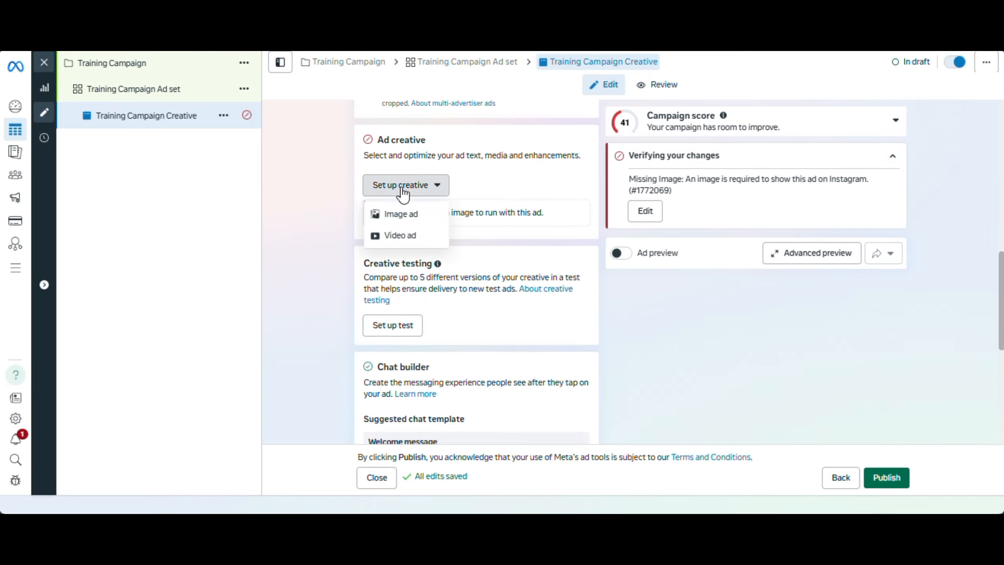
{"action": "left_click", "coordinate": [399, 214]}
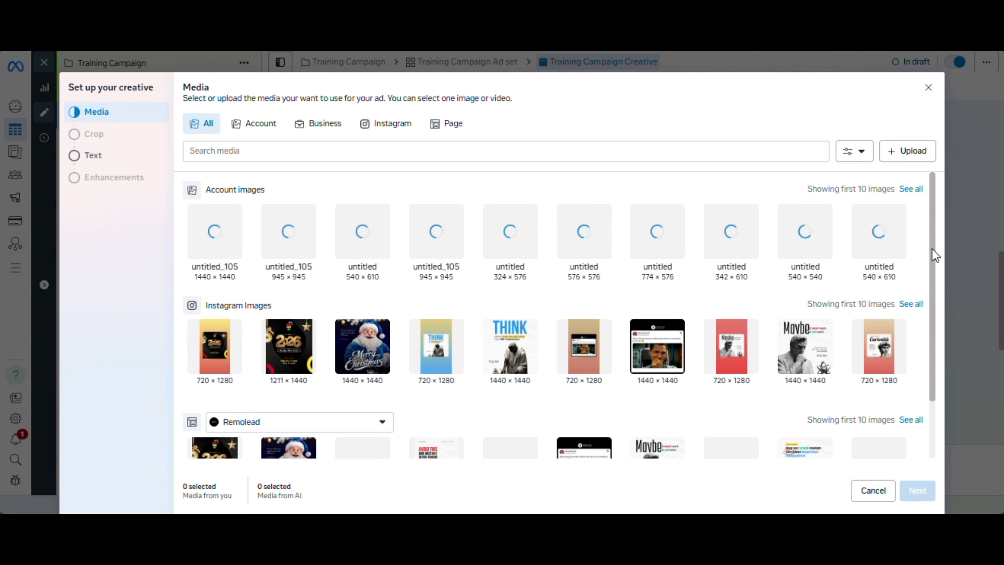
{"action": "left_click_drag", "start_coordinate": [934, 251], "coordinate": [938, 303]}
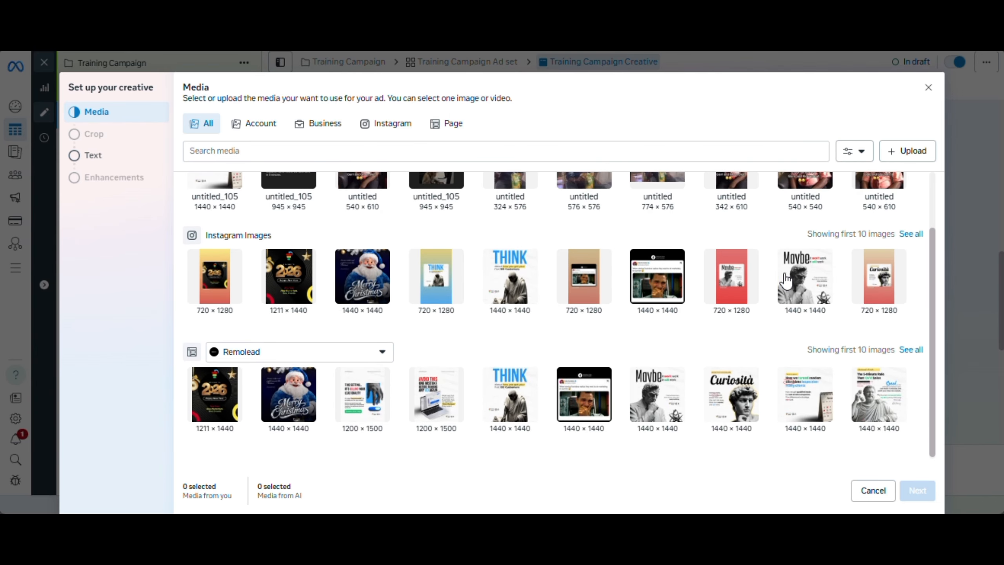
{"action": "left_click", "coordinate": [745, 391]}
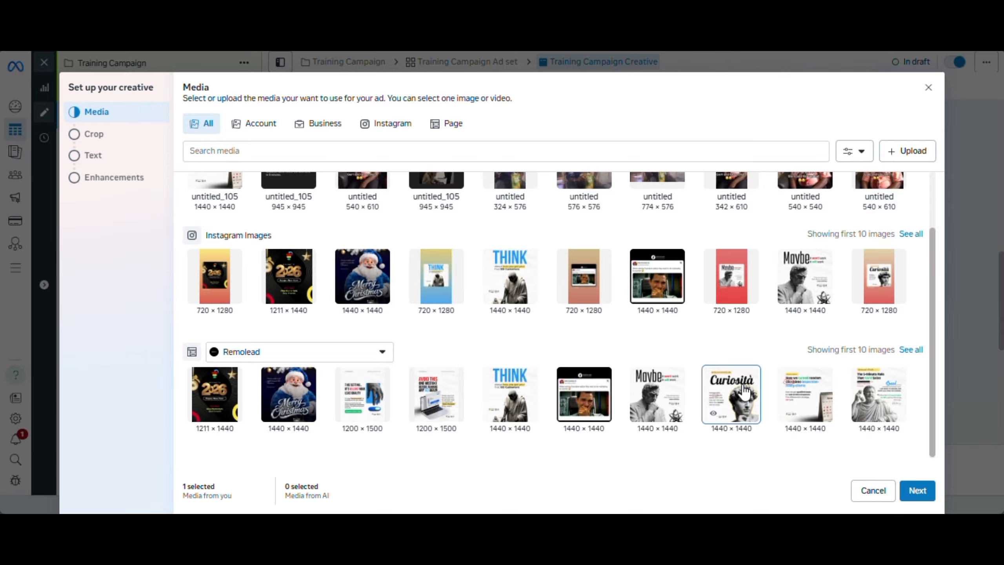
{"action": "left_click", "coordinate": [918, 491]}
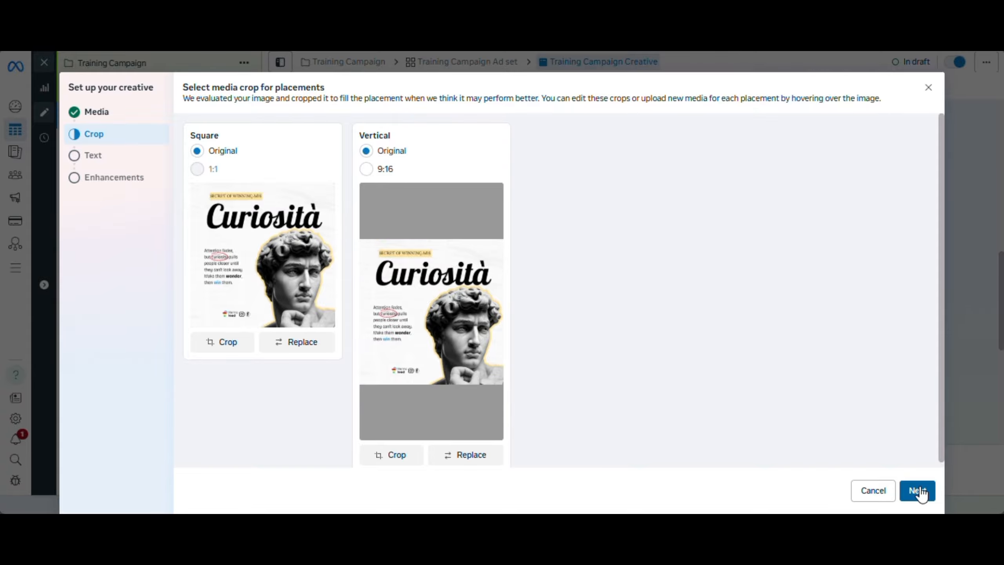
{"action": "left_click", "coordinate": [918, 490]}
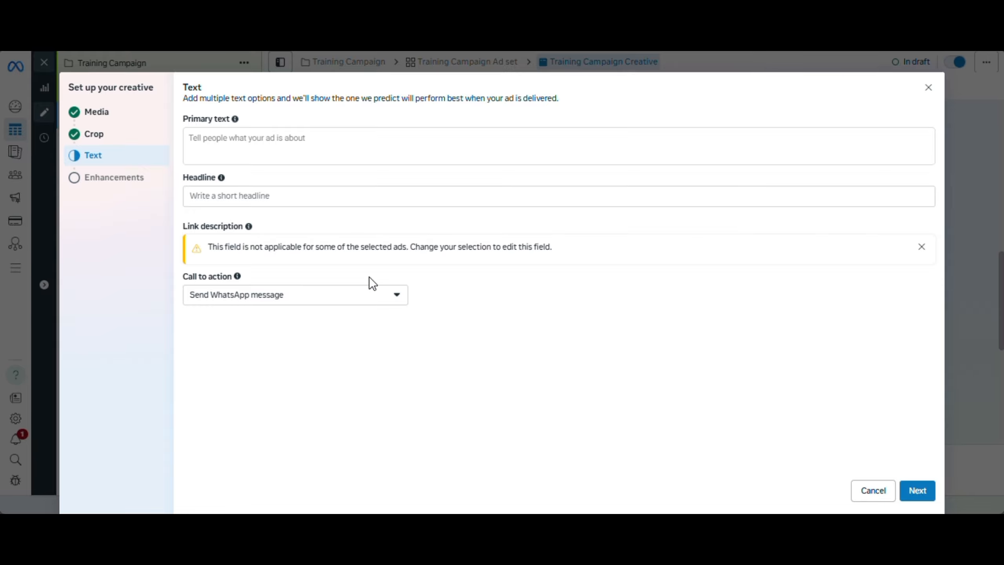
Enter AIDA as the ad's primary text
{"action": "left_click", "coordinate": [282, 153]}
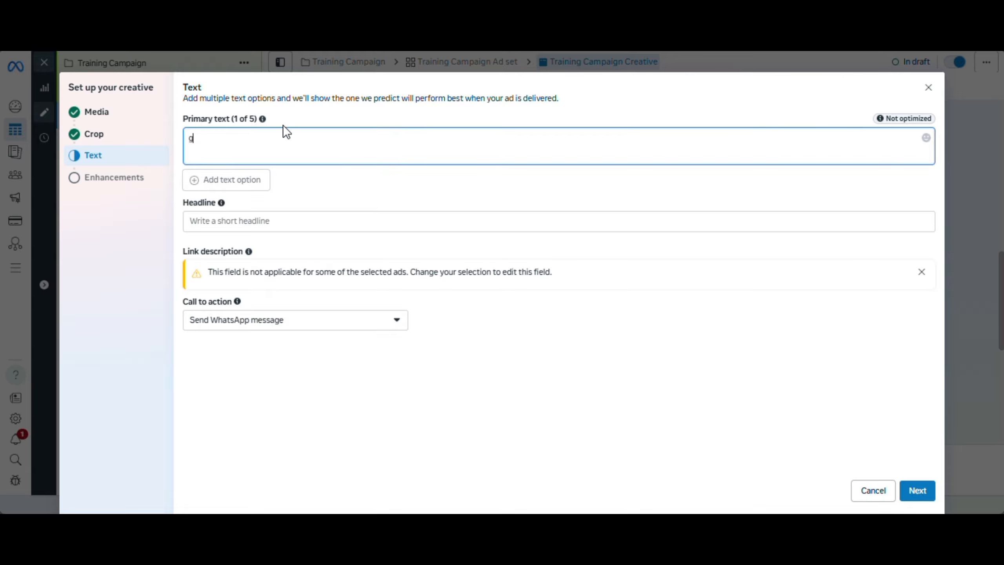
{"action": "type", "text": "h"}
{"action": "key", "text": "BackSpace"}
{"action": "type", "text": "Hook"}
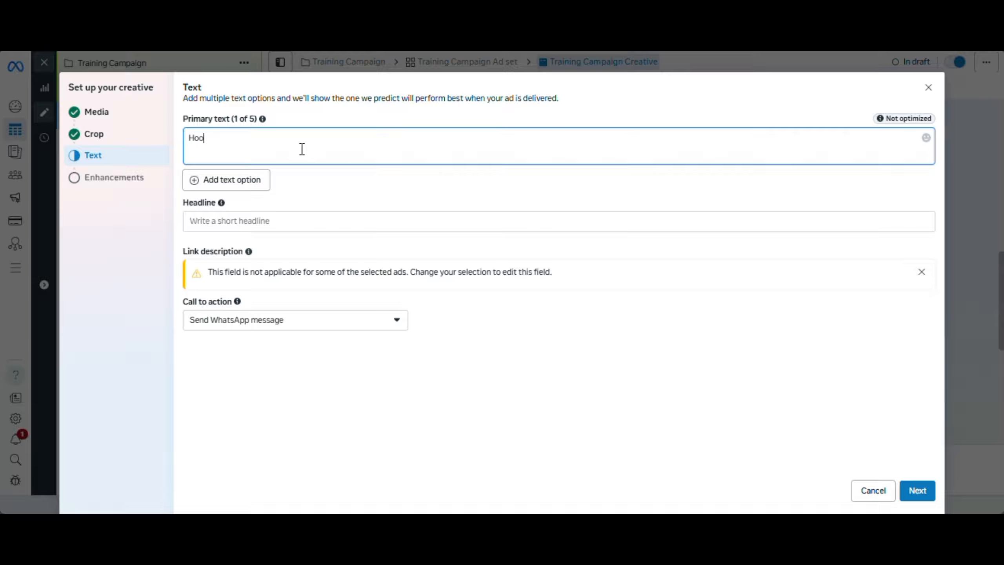
{"action": "key", "text": "BackSpace"}
{"action": "key", "text": "BackSpace"}
{"action": "key", "text": "BackSpace"}
{"action": "type", "text": "AIDA"}
{"action": "left_click_drag", "start_coordinate": [211, 138], "coordinate": [187, 140]}
{"action": "left_click", "coordinate": [222, 142]}
Open the ad's headline for text entry
{"action": "left_click", "coordinate": [242, 222]}
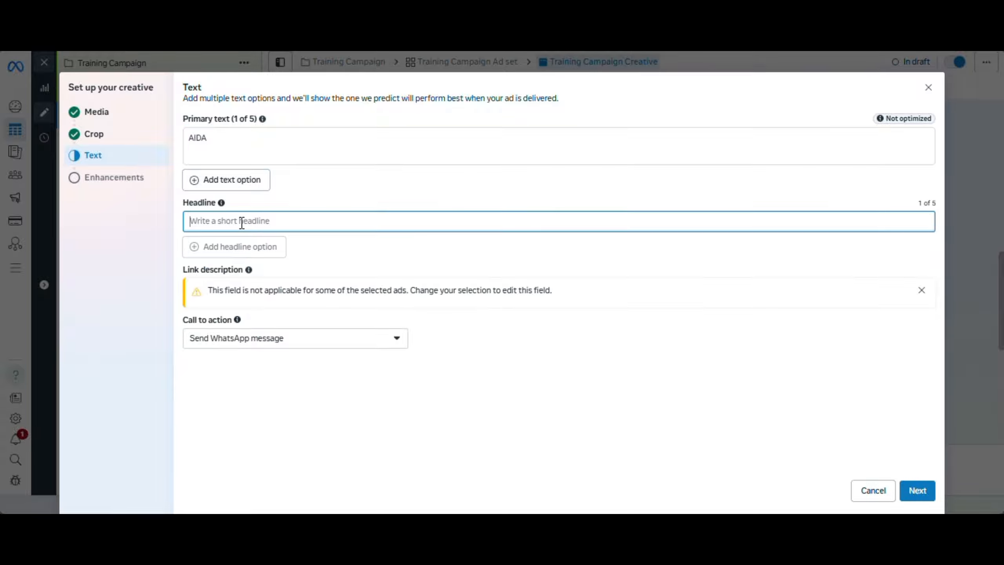